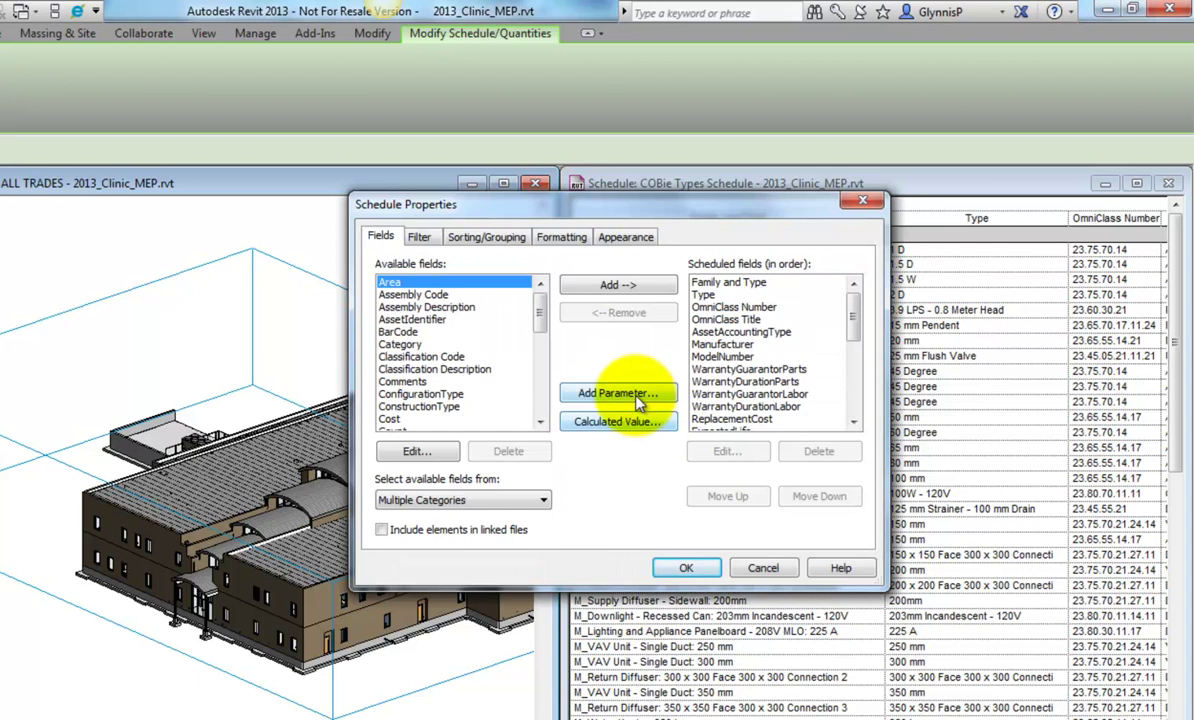
Create a COBieTypeName text type parameter that applies to all categories
{"action": "left_click", "coordinate": [632, 393]}
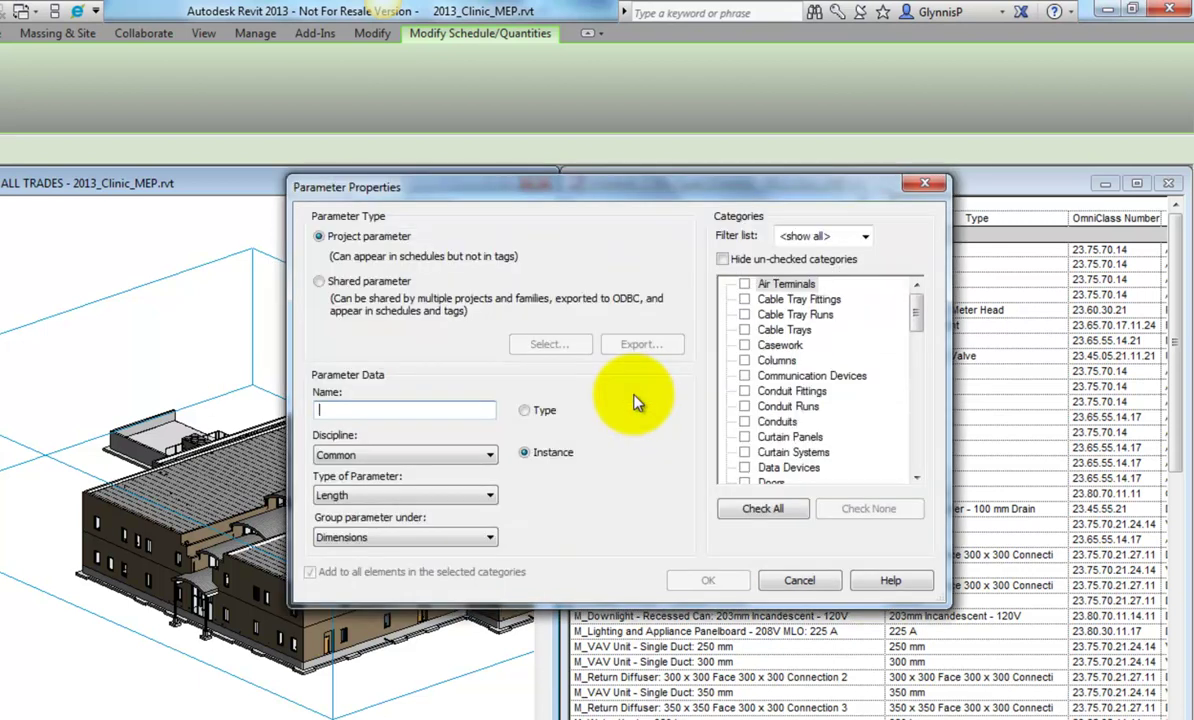
{"action": "left_click", "coordinate": [527, 411]}
{"action": "left_click", "coordinate": [763, 509]}
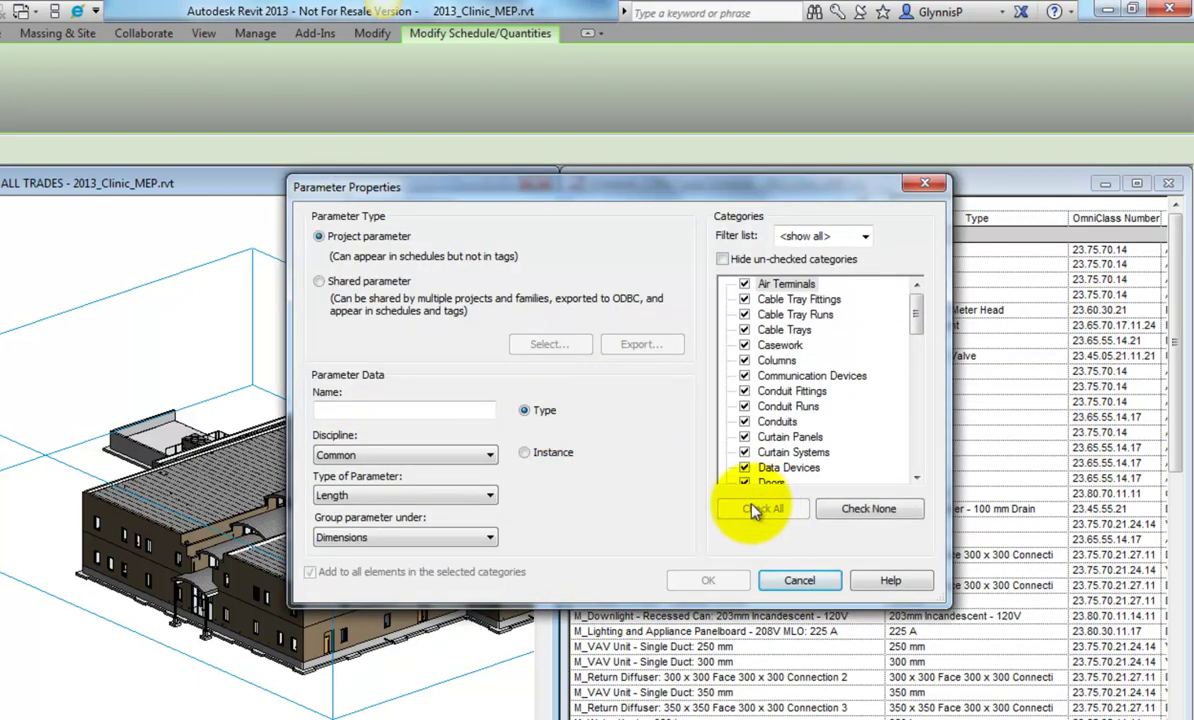
{"action": "left_click", "coordinate": [405, 495]}
{"action": "left_click", "coordinate": [385, 507]}
{"action": "left_click", "coordinate": [361, 411]}
{"action": "type", "text": "COBieTypeName"}
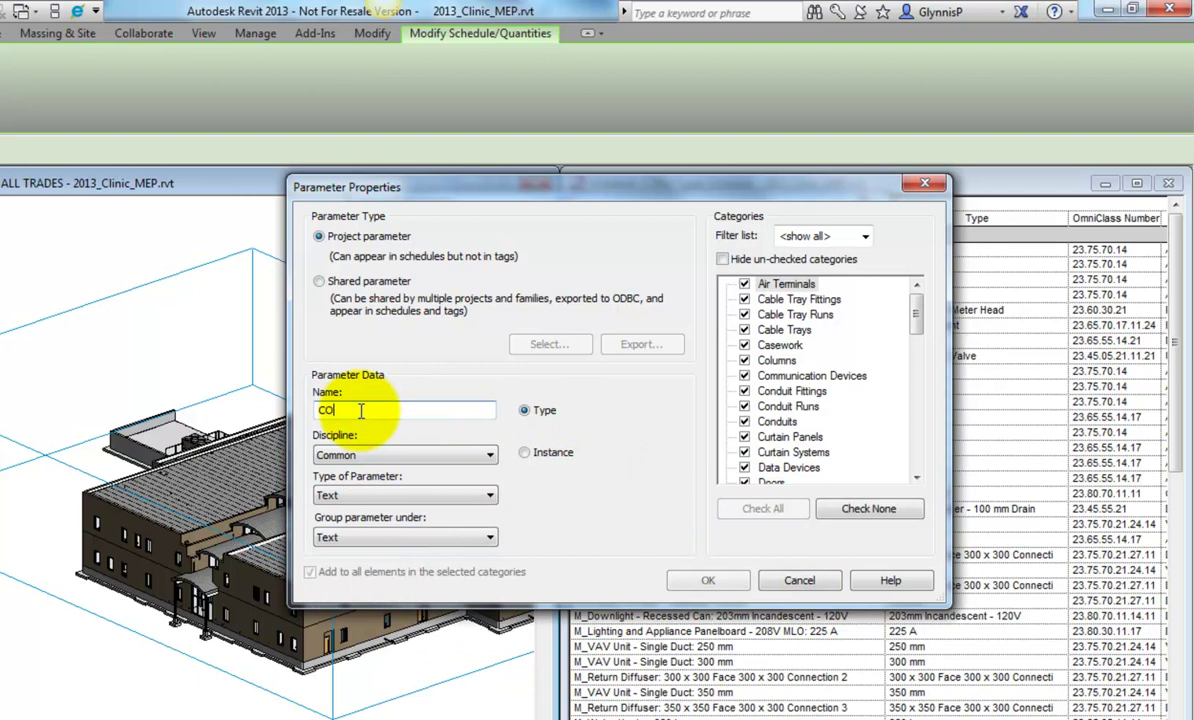
{"action": "left_click", "coordinate": [708, 580]}
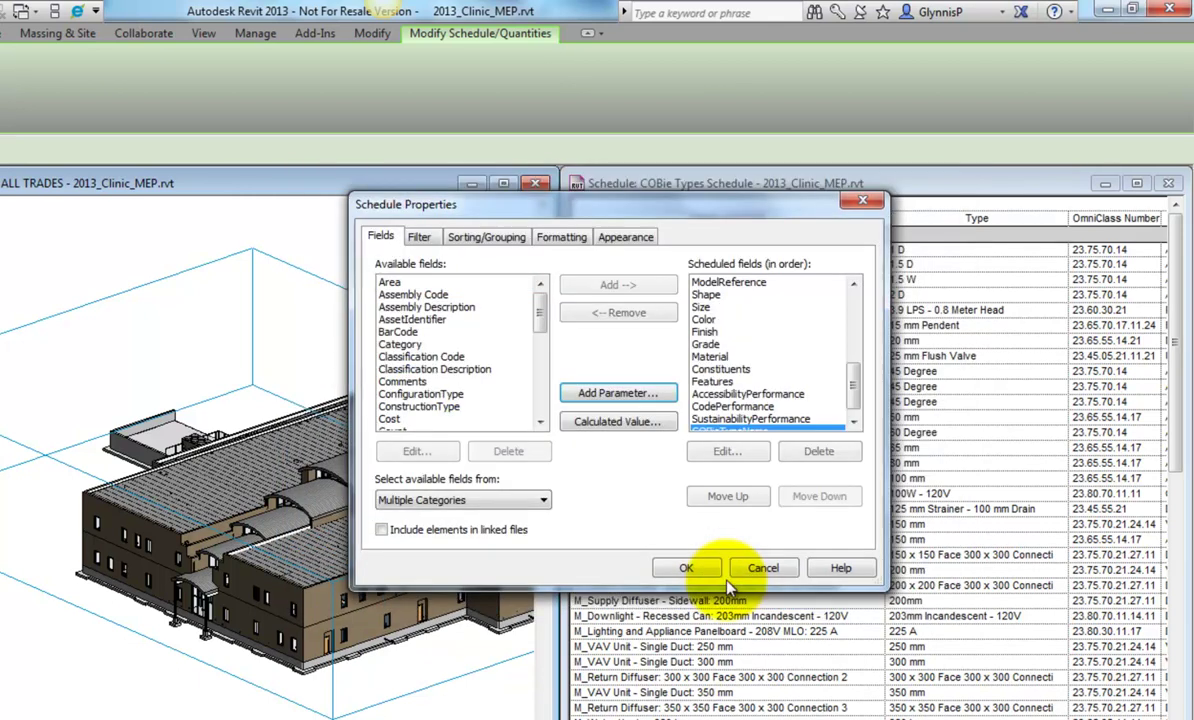
Add COBieTypeName to the COBie Types Schedule's scheduled fields
{"action": "left_click", "coordinate": [618, 312]}
{"action": "scroll", "coordinate": [857, 280], "scroll_direction": "up", "scroll_amount": 5}
{"action": "left_click", "coordinate": [703, 294]}
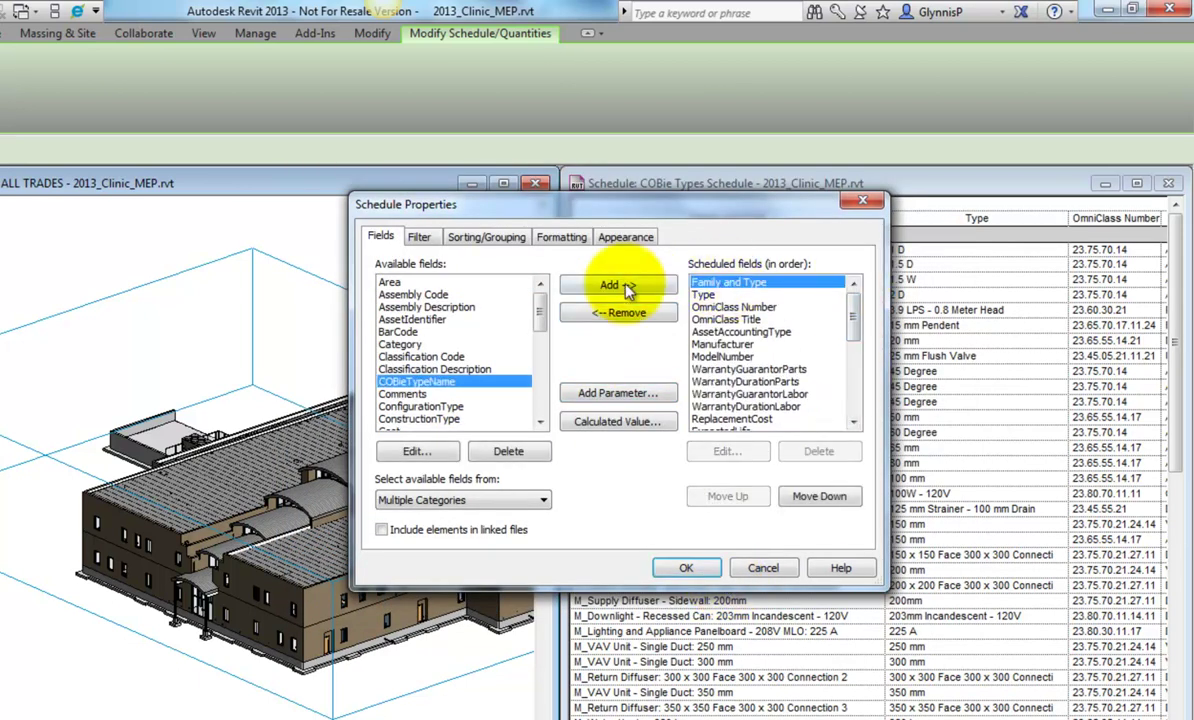
{"action": "left_click", "coordinate": [618, 285]}
{"action": "left_click", "coordinate": [686, 567]}
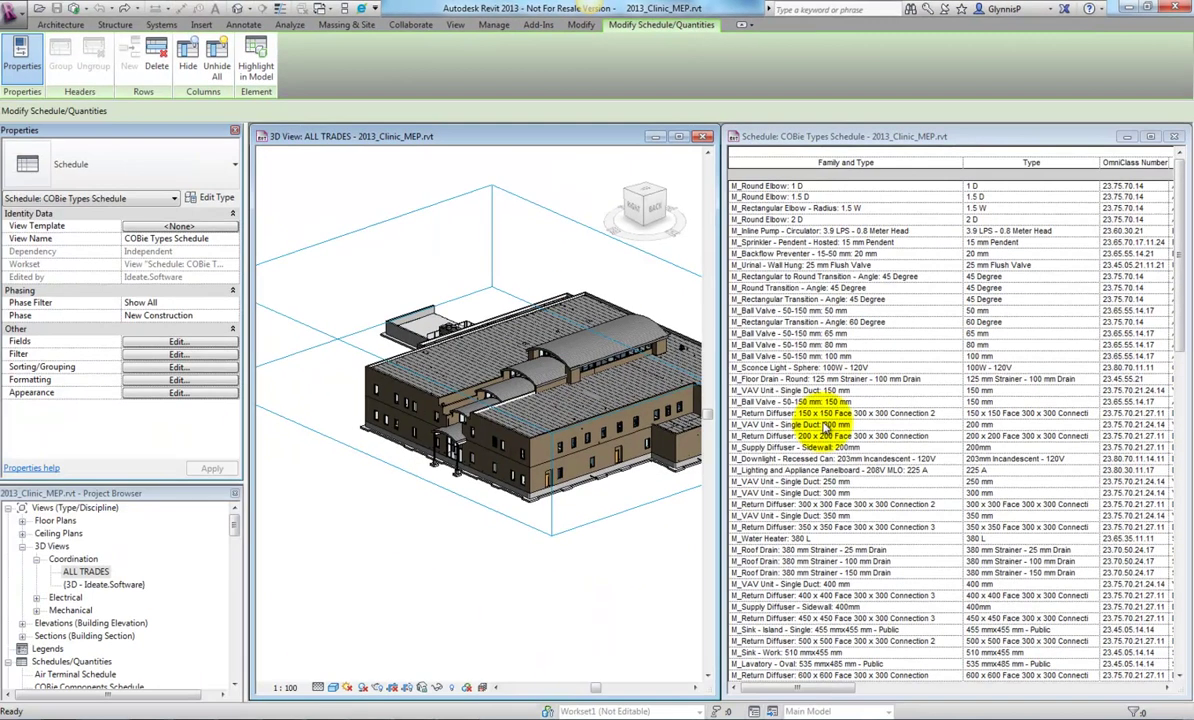
Load the COBie_Type sample link from BIMLink's COBie Links folder
{"action": "left_click", "coordinate": [315, 33]}
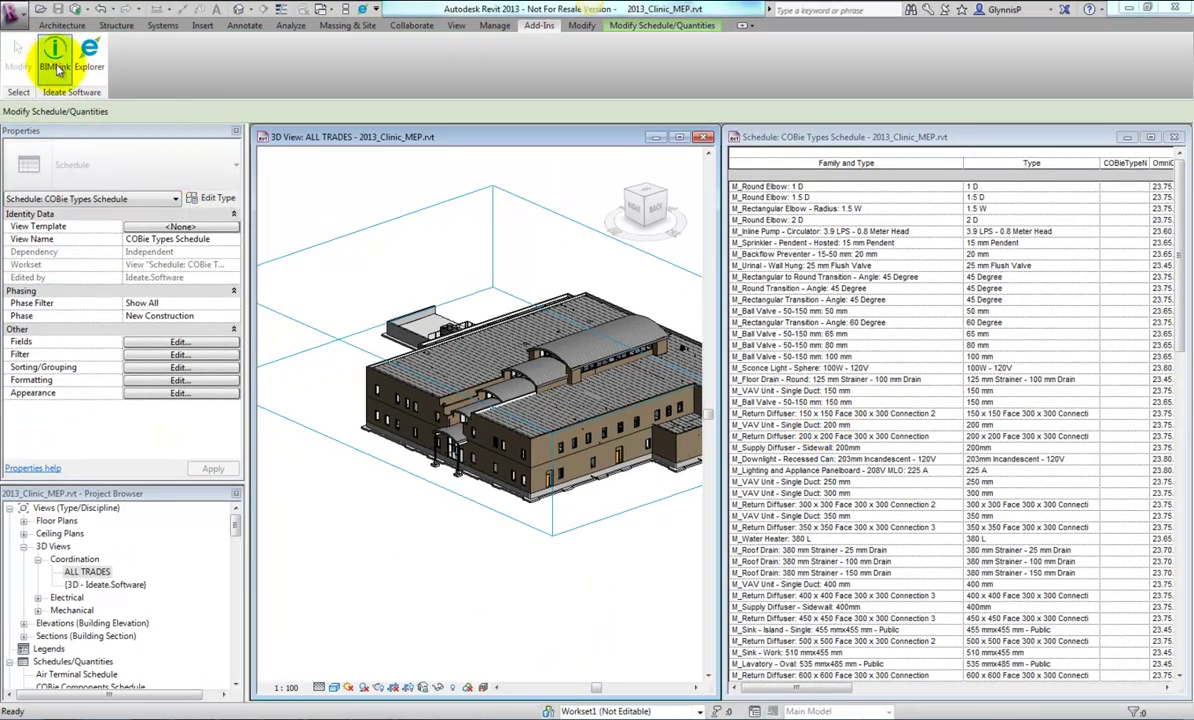
{"action": "left_click", "coordinate": [56, 60]}
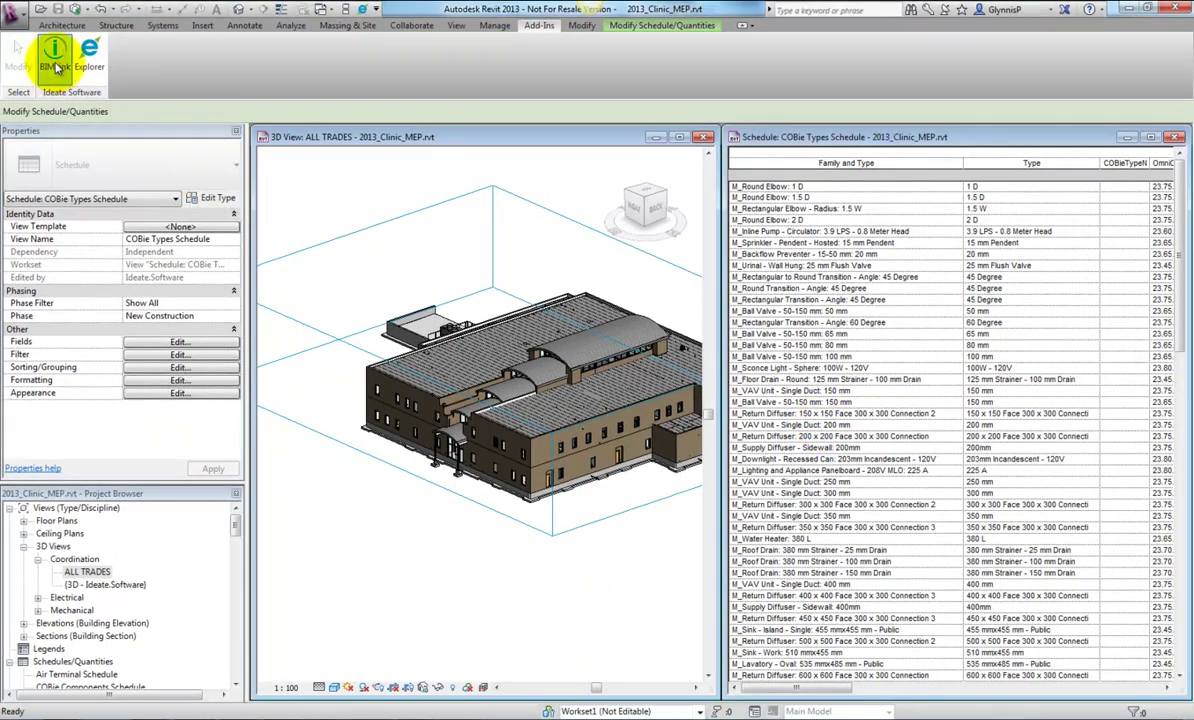
{"action": "left_click", "coordinate": [185, 134]}
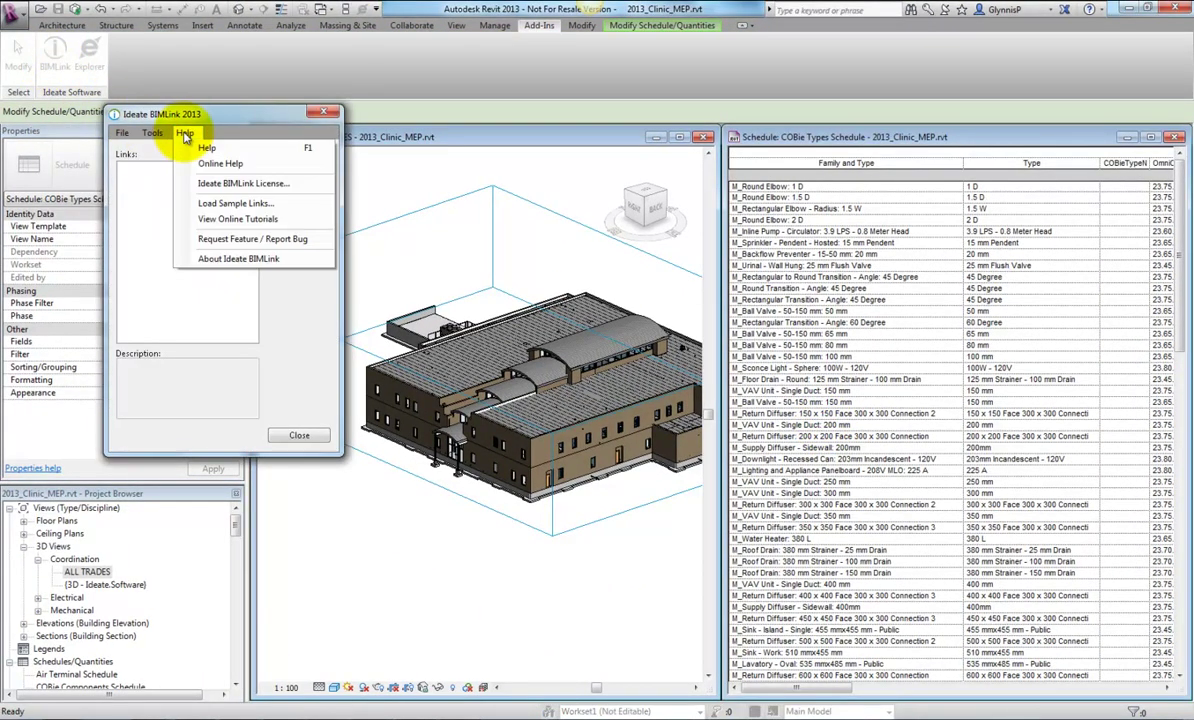
{"action": "left_click", "coordinate": [218, 202]}
{"action": "double_click", "coordinate": [183, 214]}
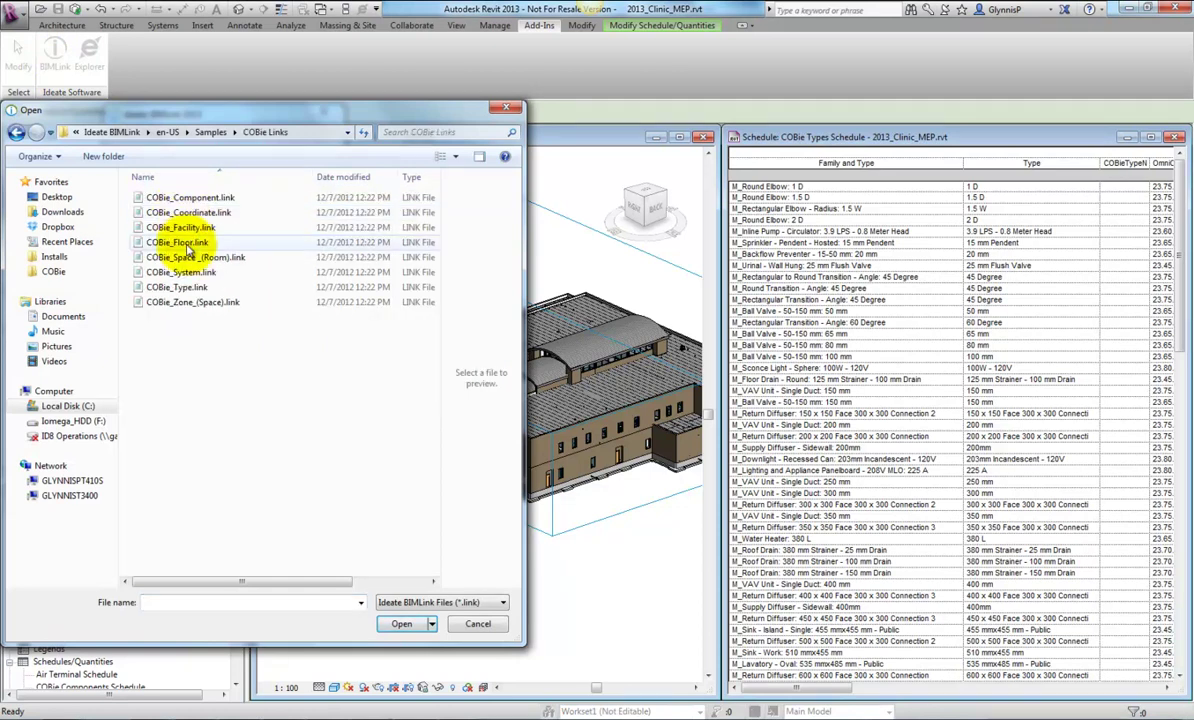
{"action": "left_click", "coordinate": [190, 288]}
{"action": "left_click", "coordinate": [400, 621]}
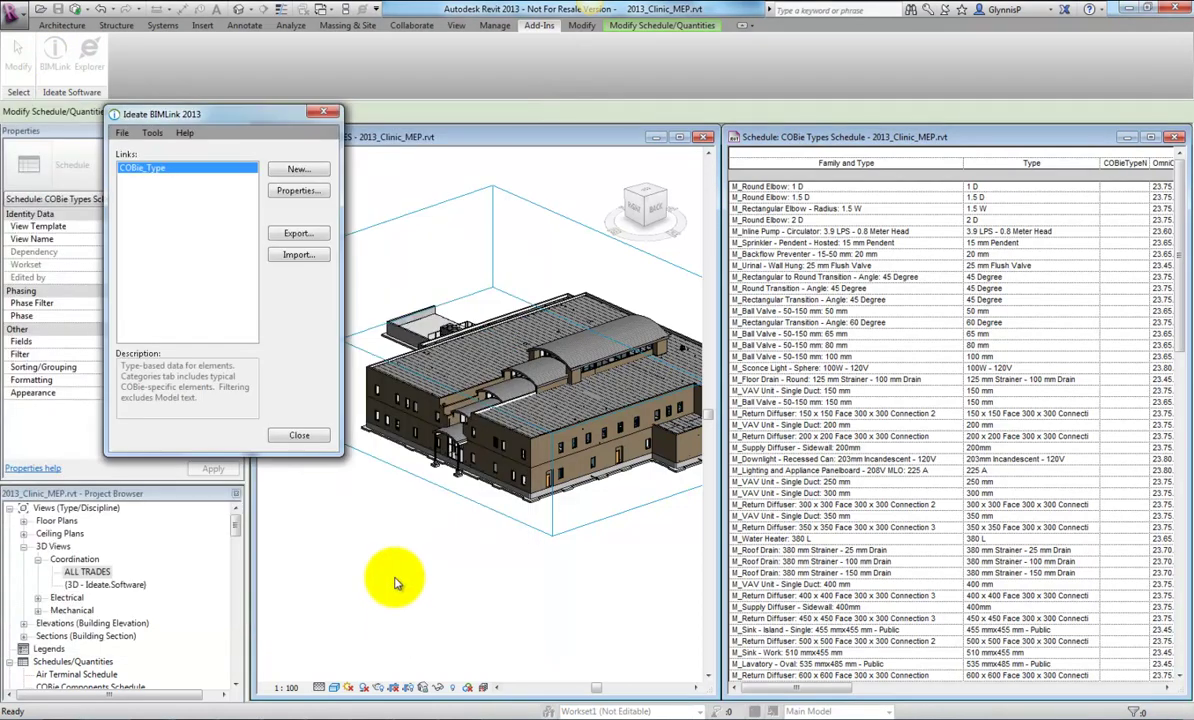
Add COBieTypeName to the COBie_Type link's properties after Family and Type
{"action": "left_click", "coordinate": [298, 190]}
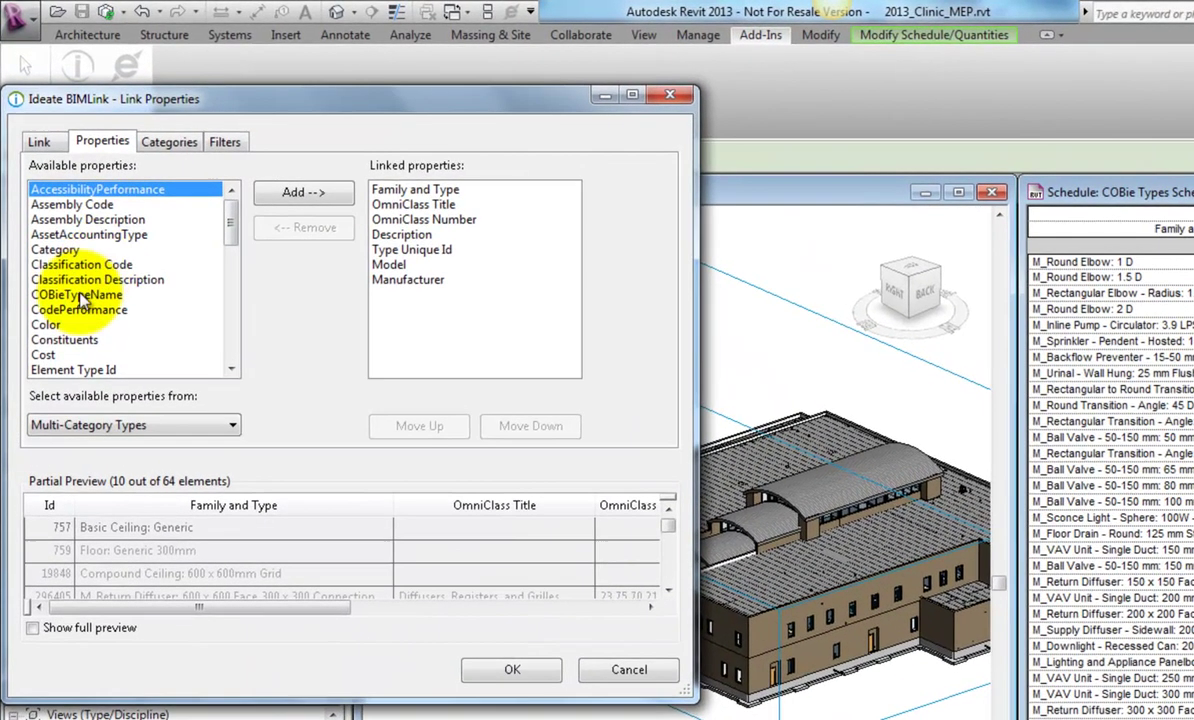
{"action": "left_click", "coordinate": [56, 211]}
{"action": "left_click", "coordinate": [395, 190]}
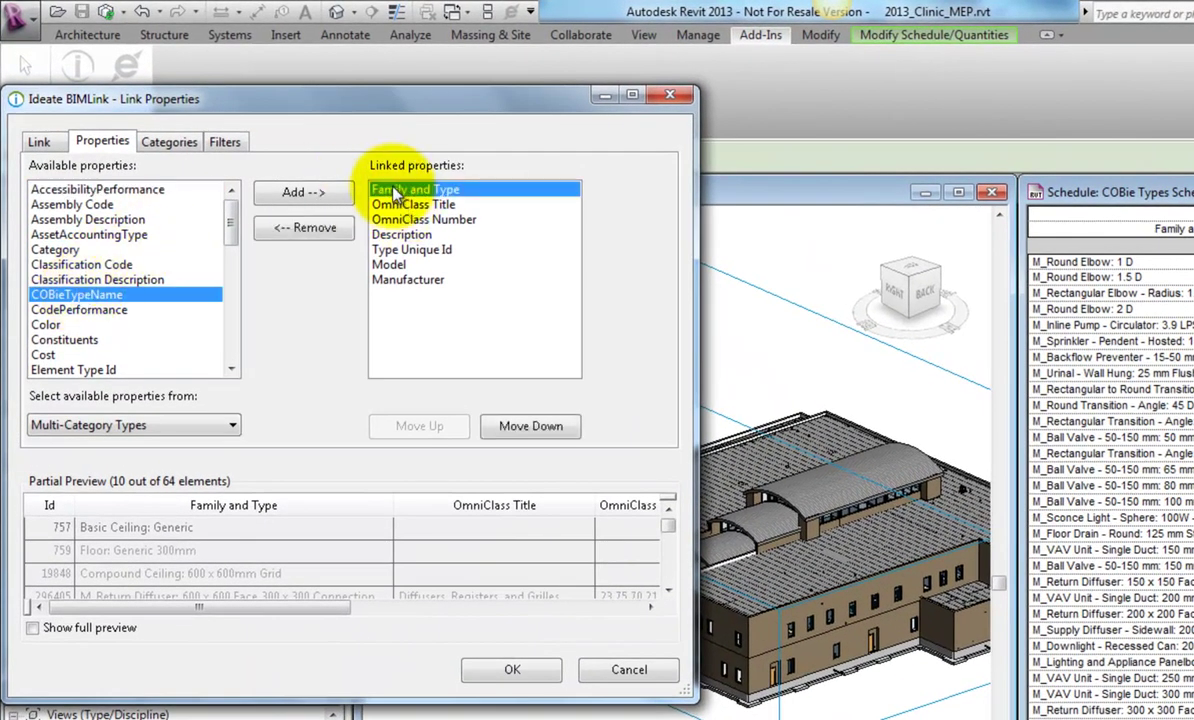
{"action": "left_click", "coordinate": [328, 195]}
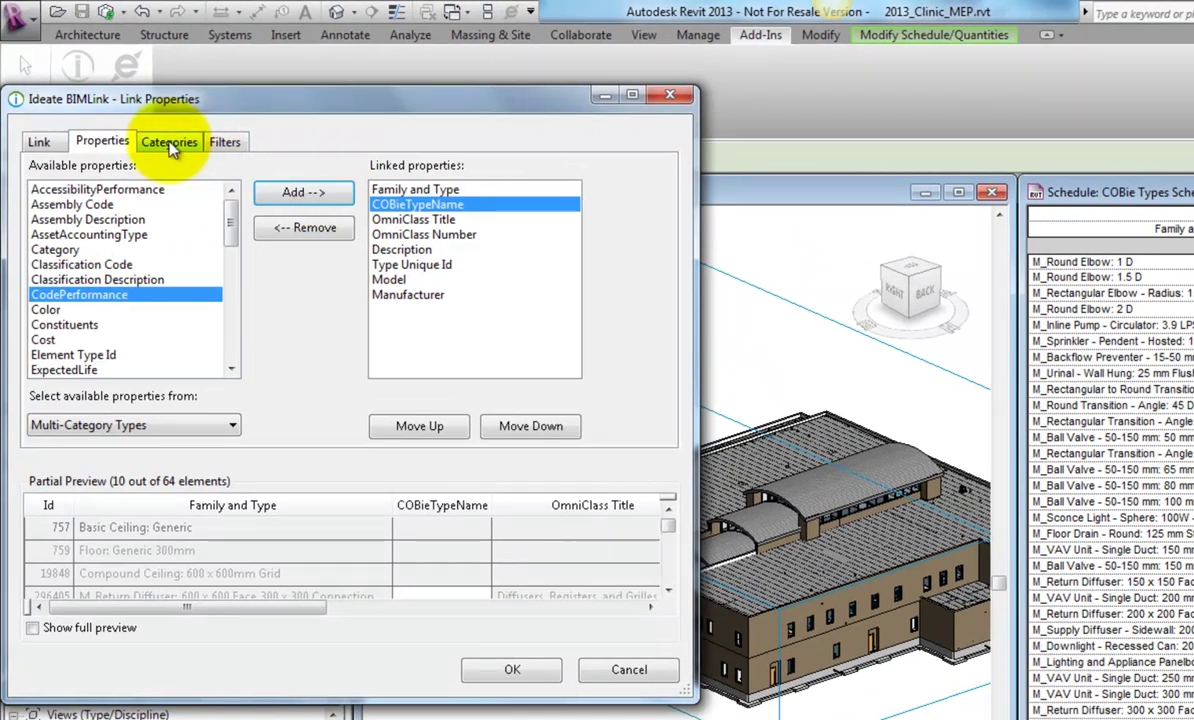
Rename the link Types_Manage, described as 'Use to rename to meet COBie requirements'
{"action": "left_click", "coordinate": [42, 141]}
{"action": "left_click_drag", "start_coordinate": [203, 176], "coordinate": [87, 185]}
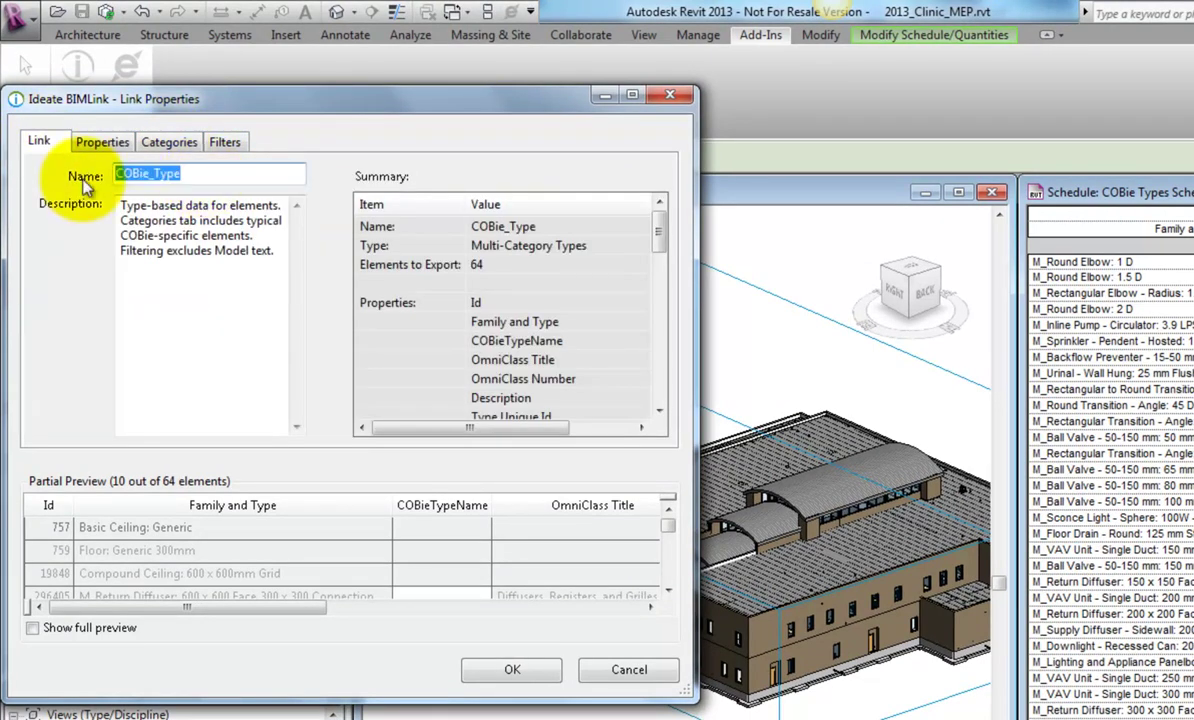
{"action": "type", "text": "Types_Manage"}
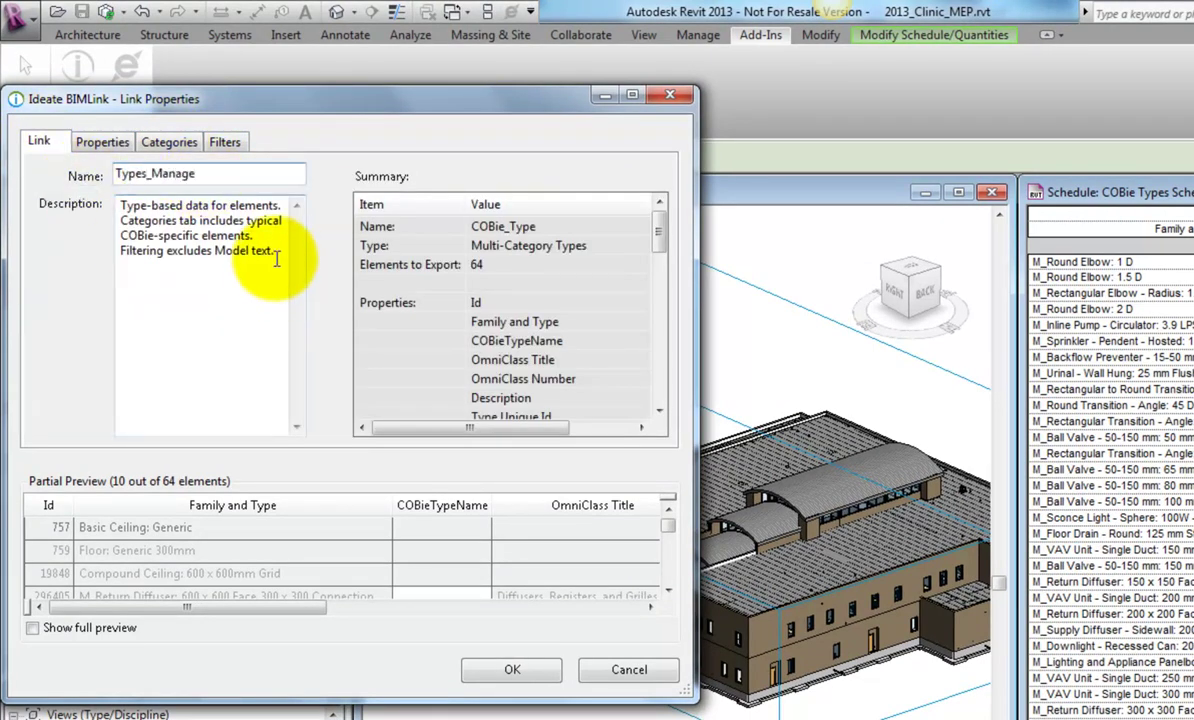
{"action": "left_click_drag", "start_coordinate": [277, 259], "coordinate": [105, 222]}
{"action": "type", "text": "Use to renam"}
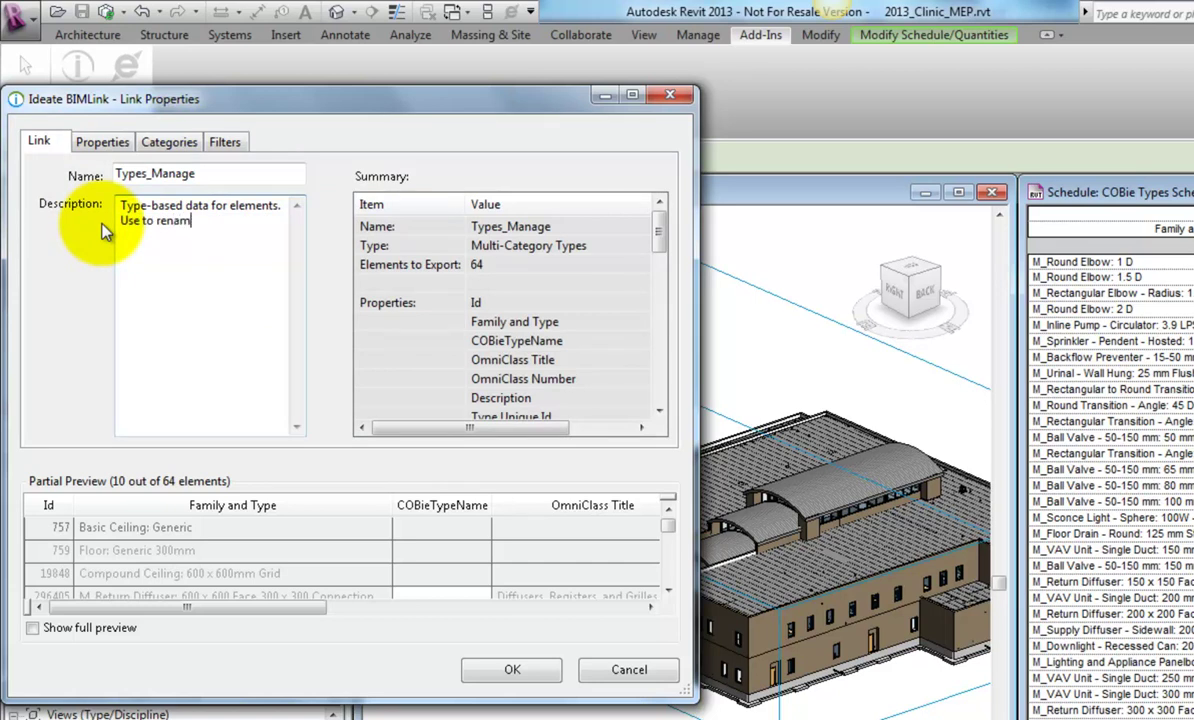
{"action": "type", "text": "e to meet COBie requirement"}
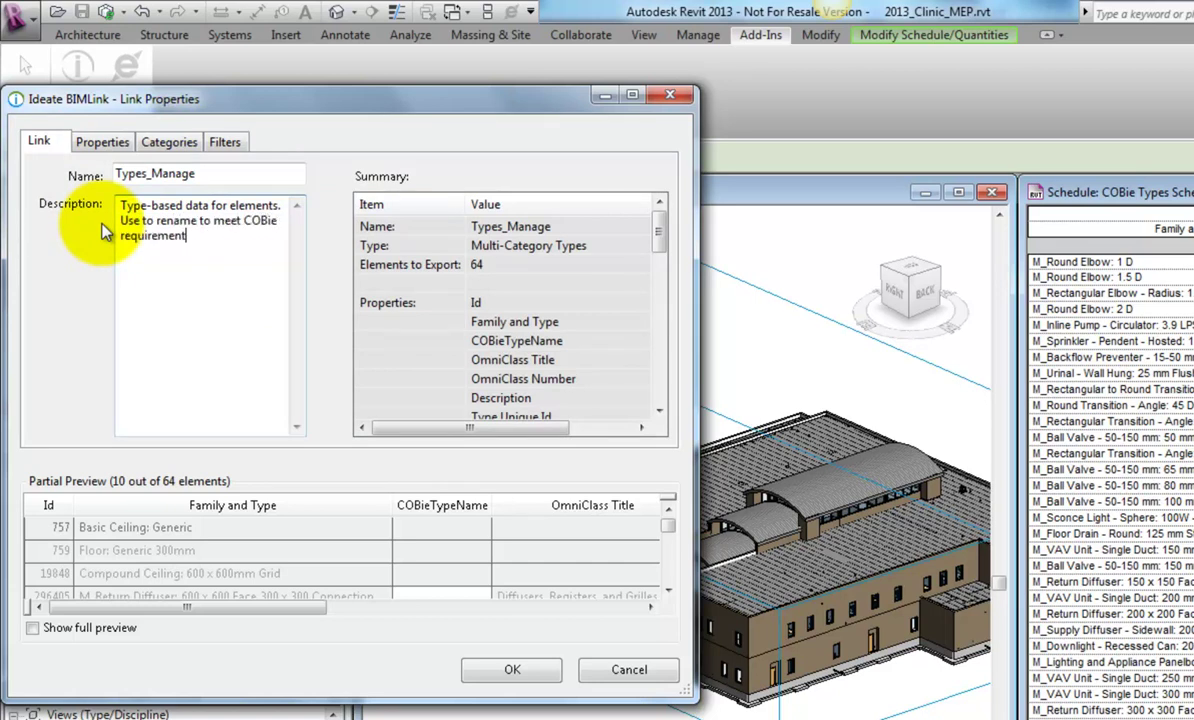
{"action": "type", "text": "s"}
Exclude Ceilings and Floors from Types_Manage, review its filters, and save the link settings
{"action": "left_click", "coordinate": [192, 143]}
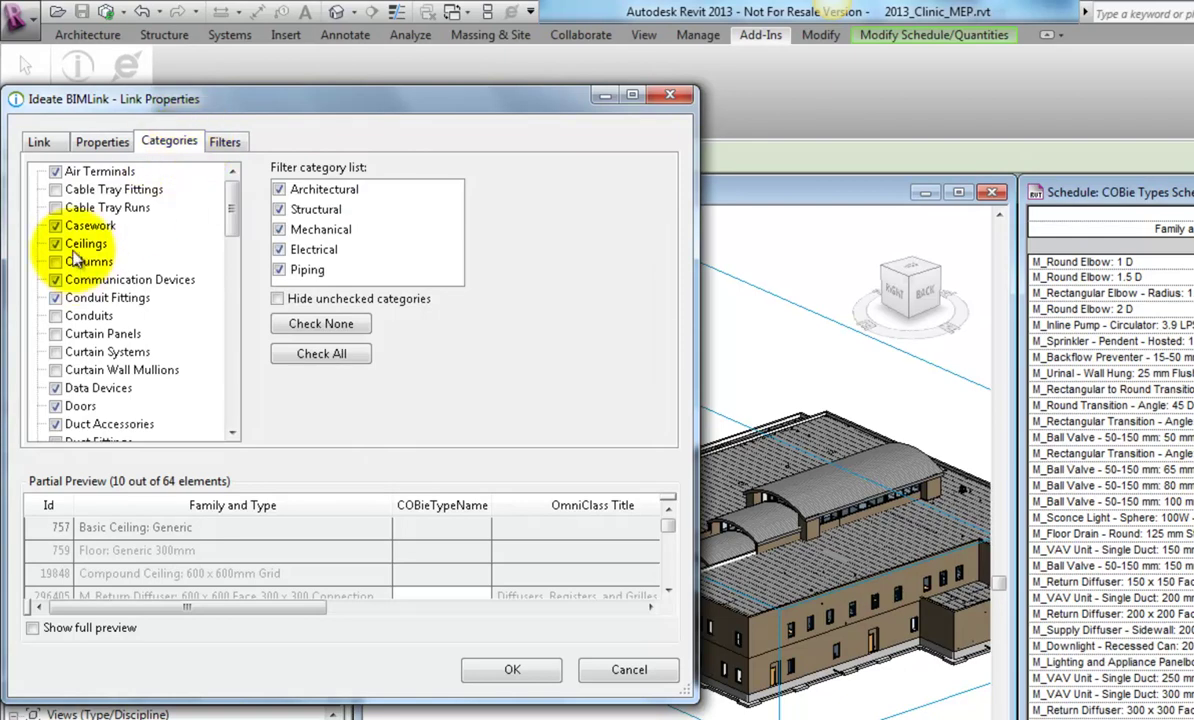
{"action": "left_click", "coordinate": [56, 245]}
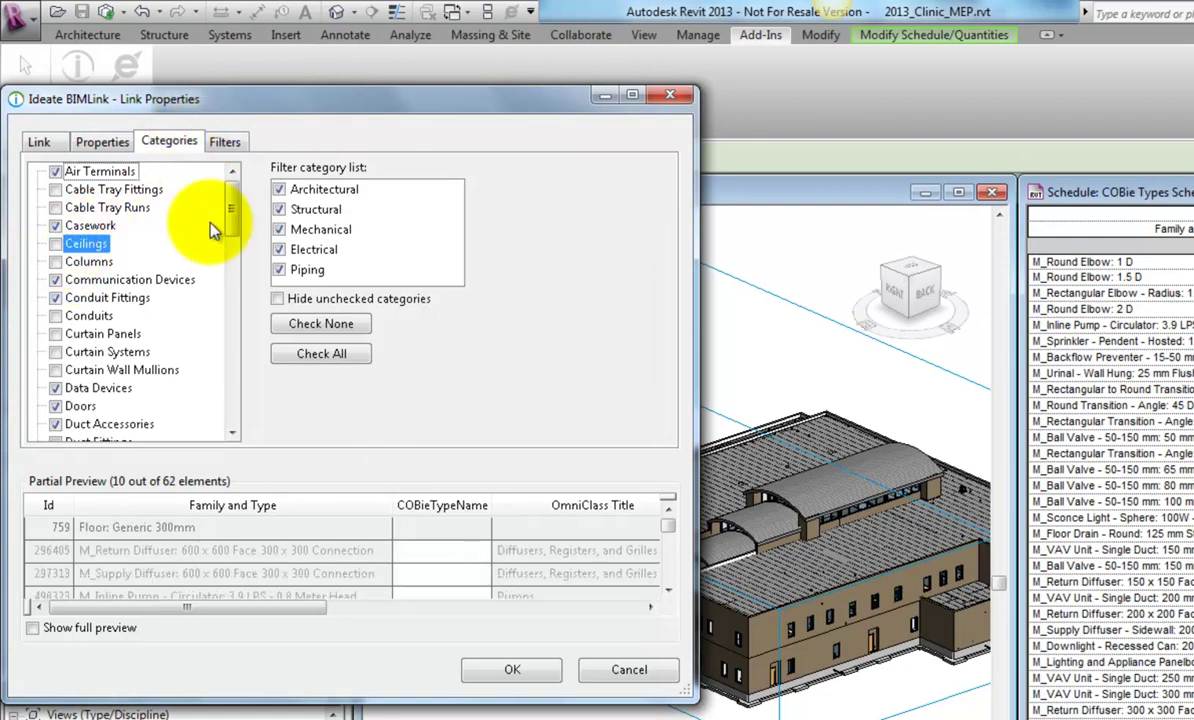
{"action": "left_click_drag", "start_coordinate": [233, 215], "coordinate": [229, 262]}
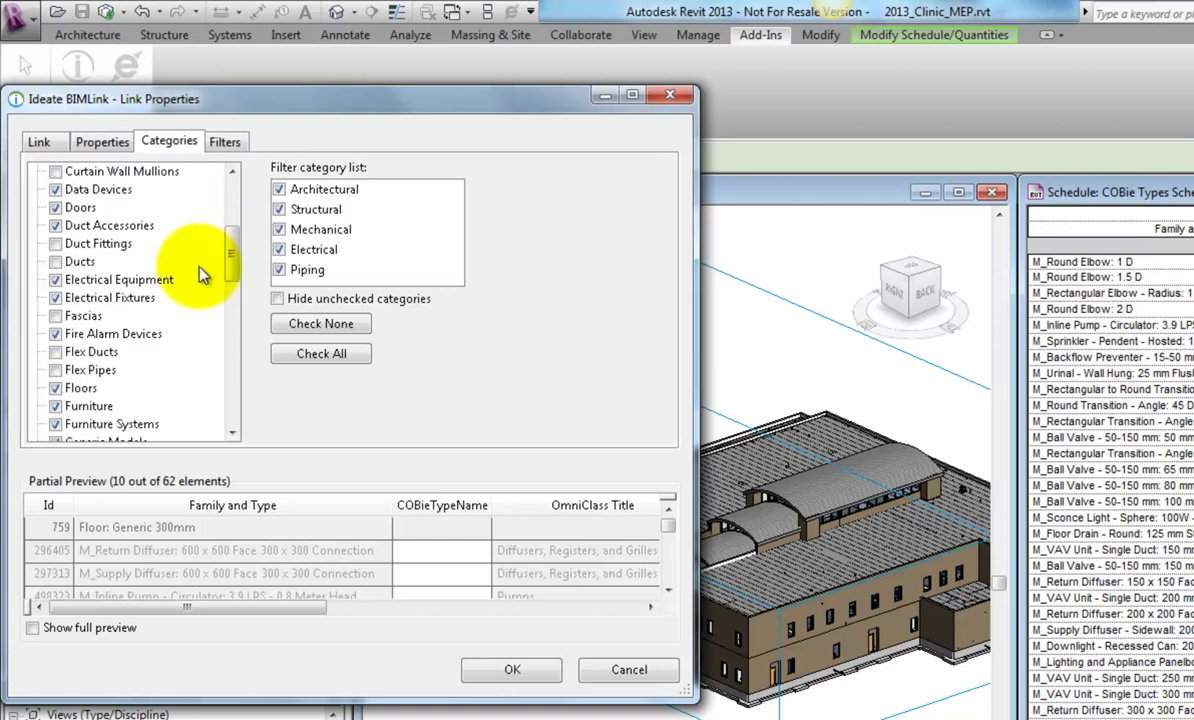
{"action": "left_click", "coordinate": [56, 389]}
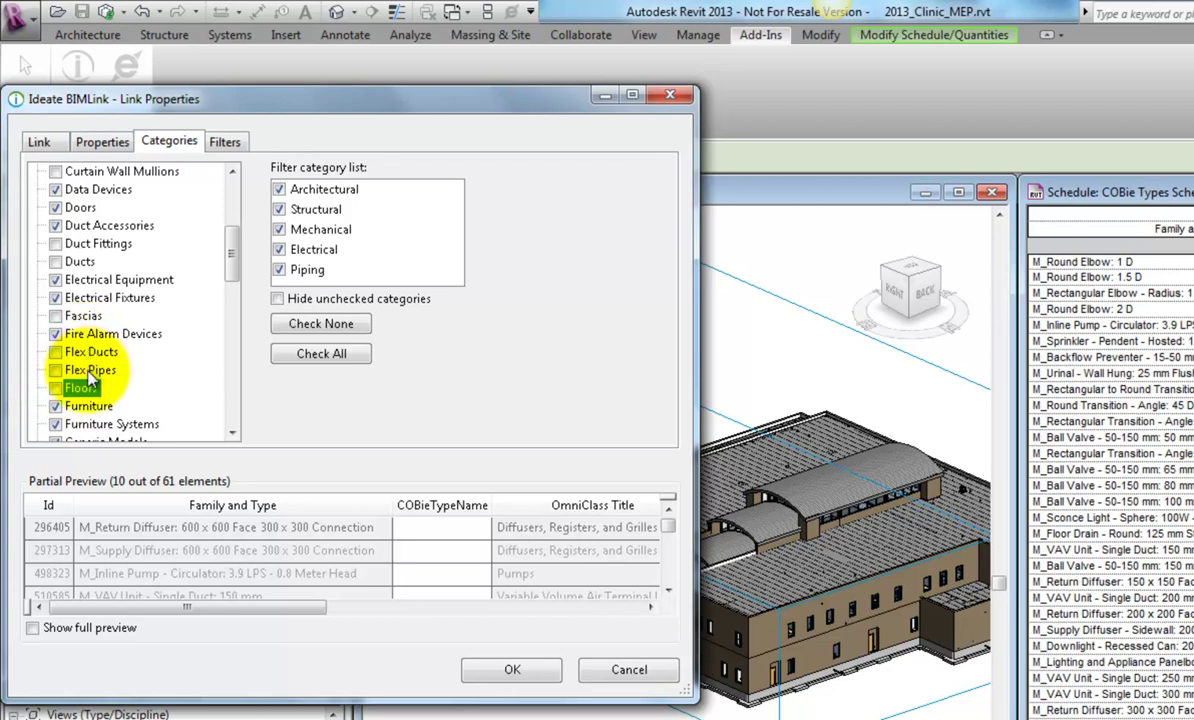
{"action": "left_click", "coordinate": [228, 145]}
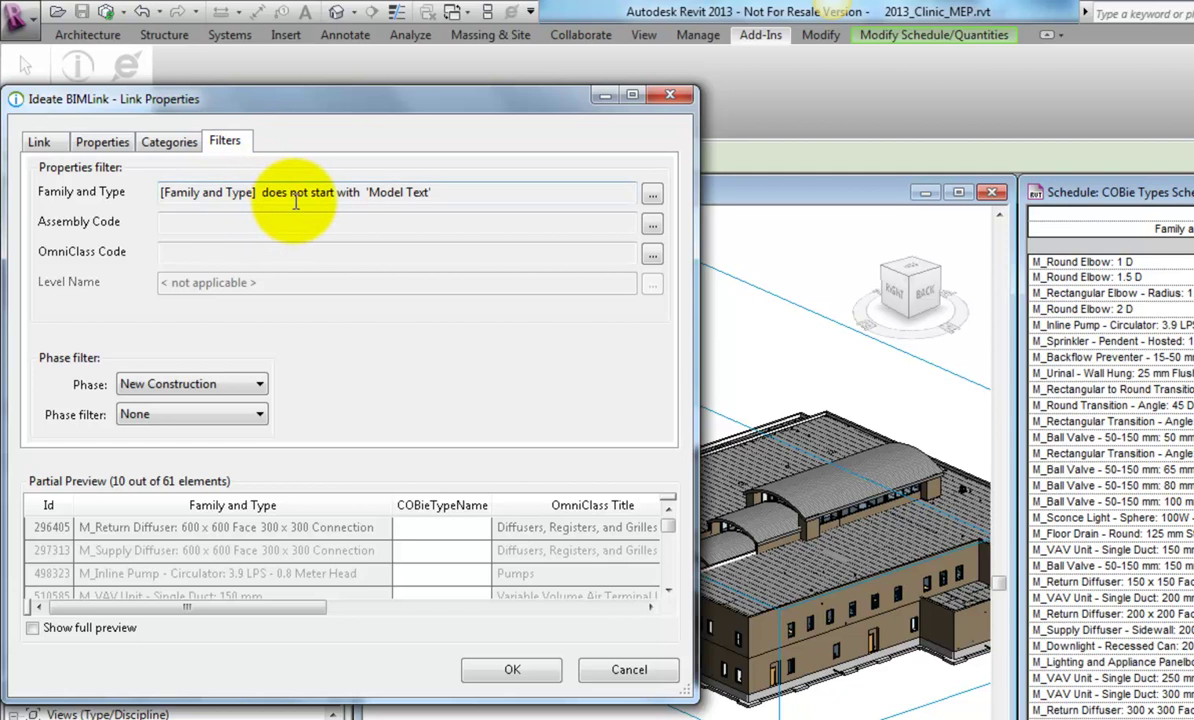
{"action": "left_click", "coordinate": [520, 670]}
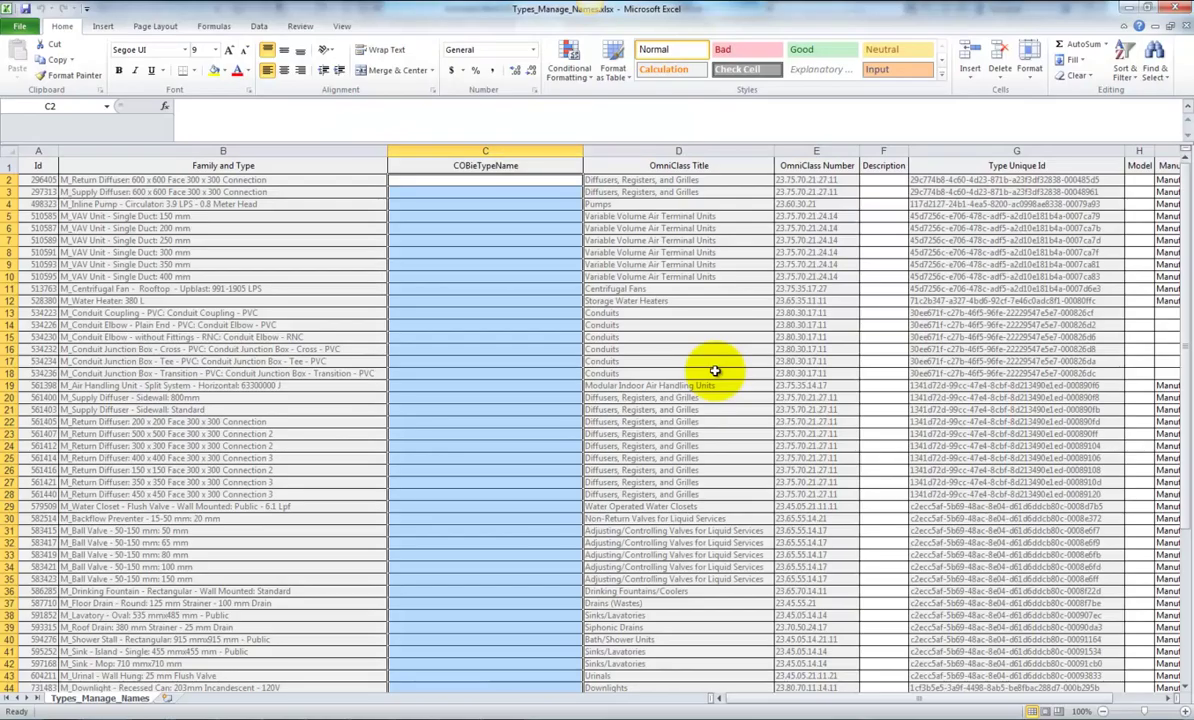
{"action": "left_click", "coordinate": [546, 360]}
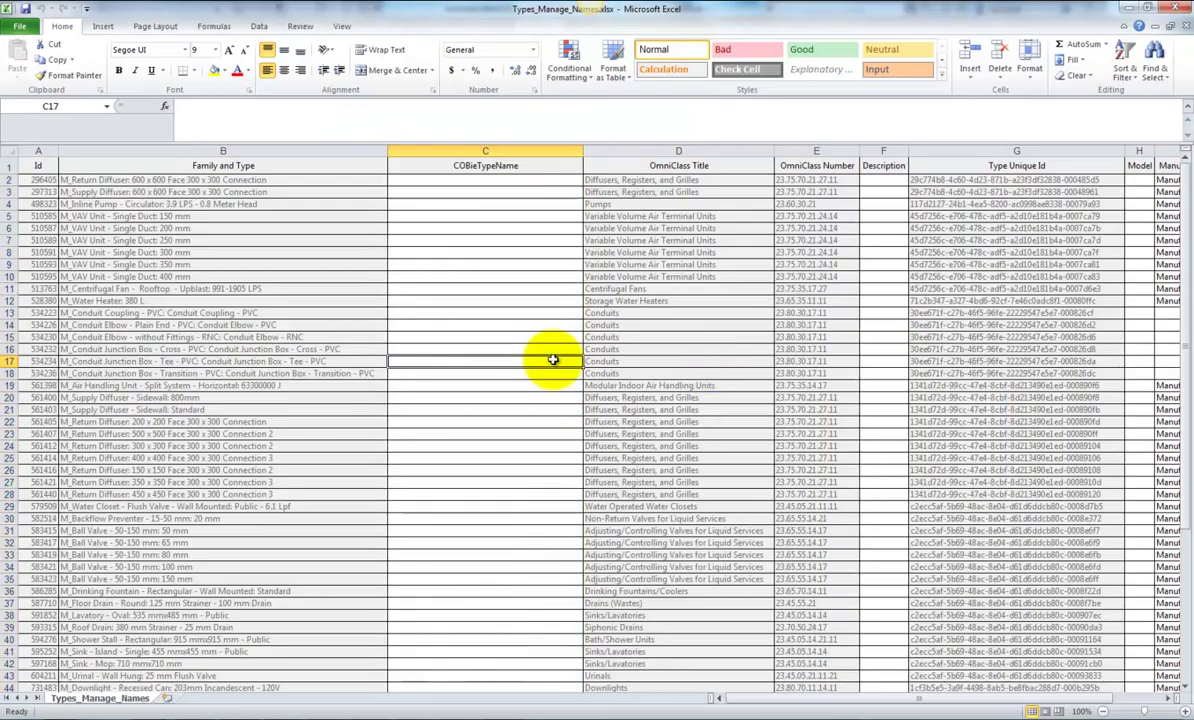
Insert an empty column before the OmniClass Title column
{"action": "left_click", "coordinate": [592, 151]}
{"action": "right_click", "coordinate": [592, 151]}
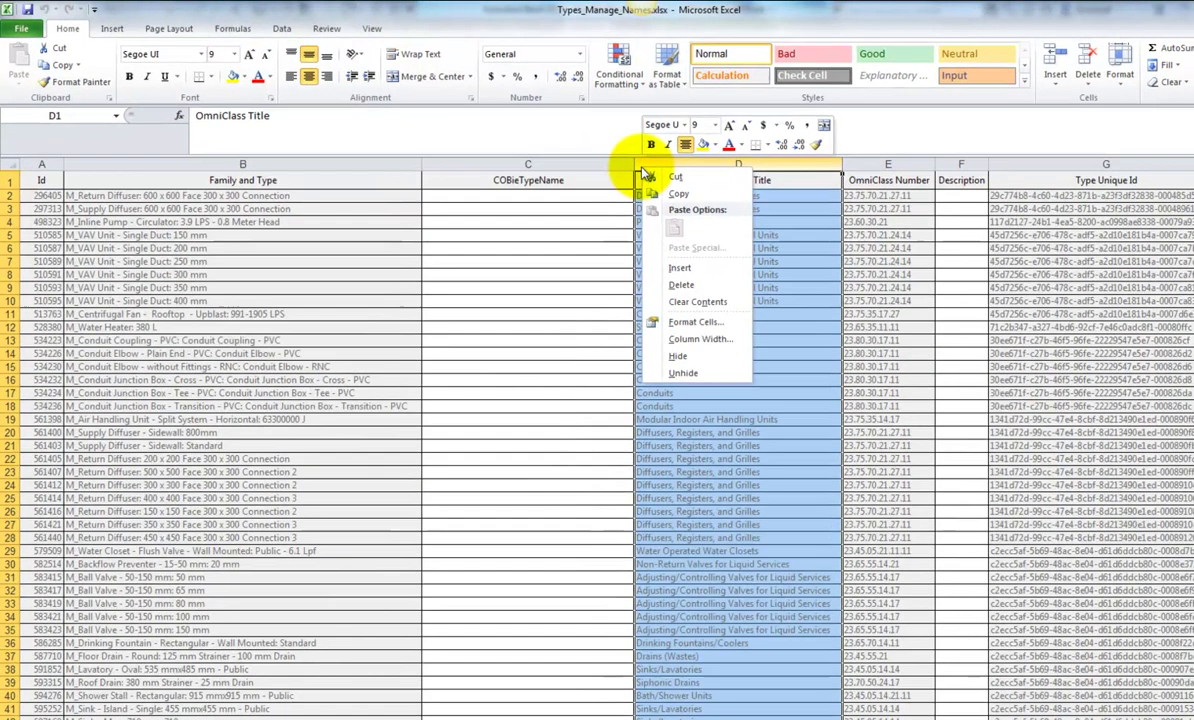
{"action": "left_click", "coordinate": [679, 267]}
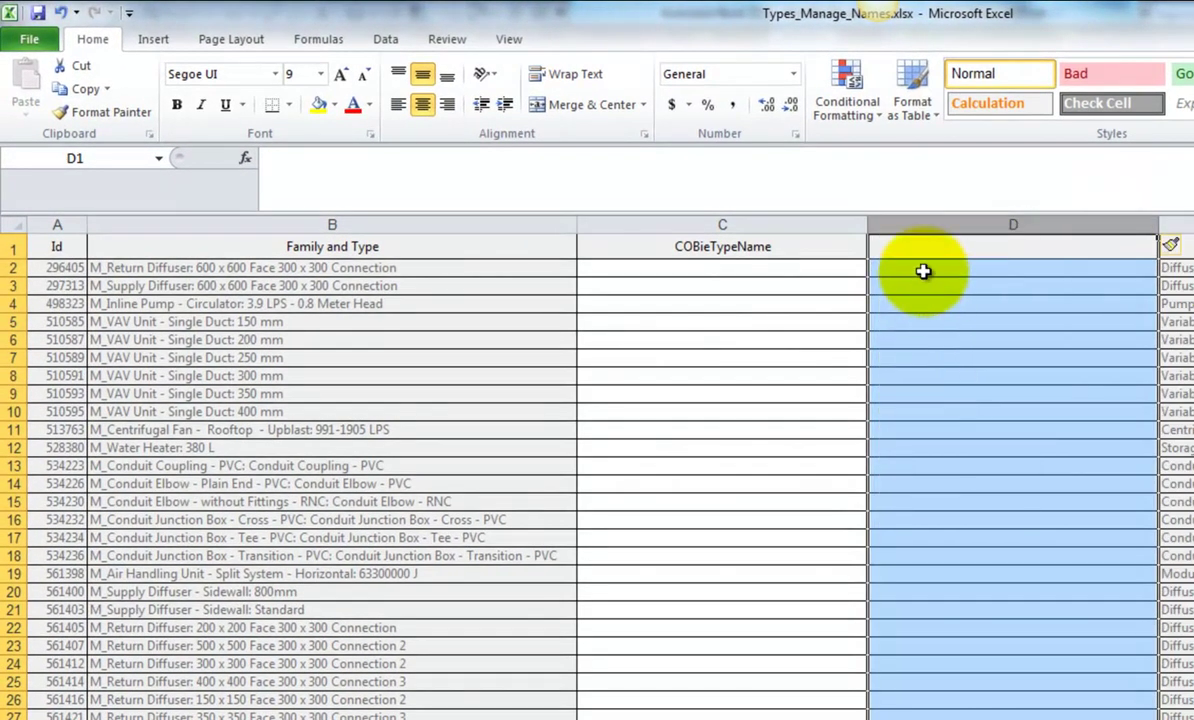
Enter =SUBSTITUTE(B2," ","") in D2 to strip spaces from the Family and Type name
{"action": "left_click", "coordinate": [672, 198]}
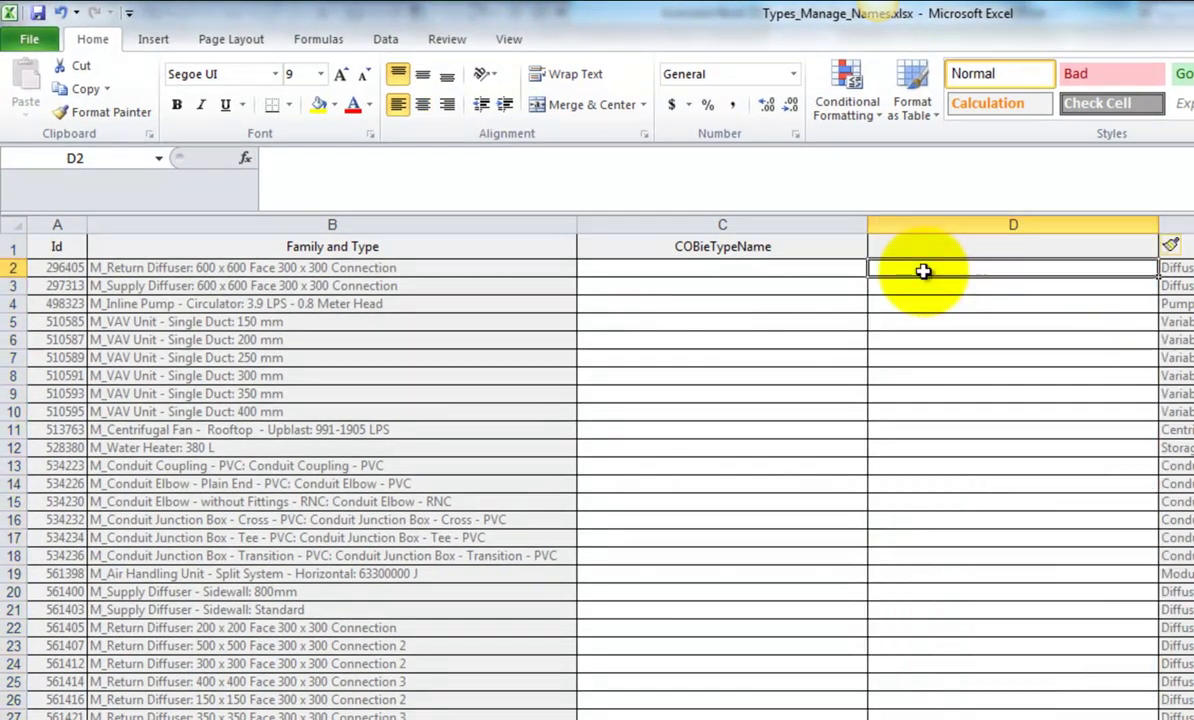
{"action": "type", "text": "=sub"}
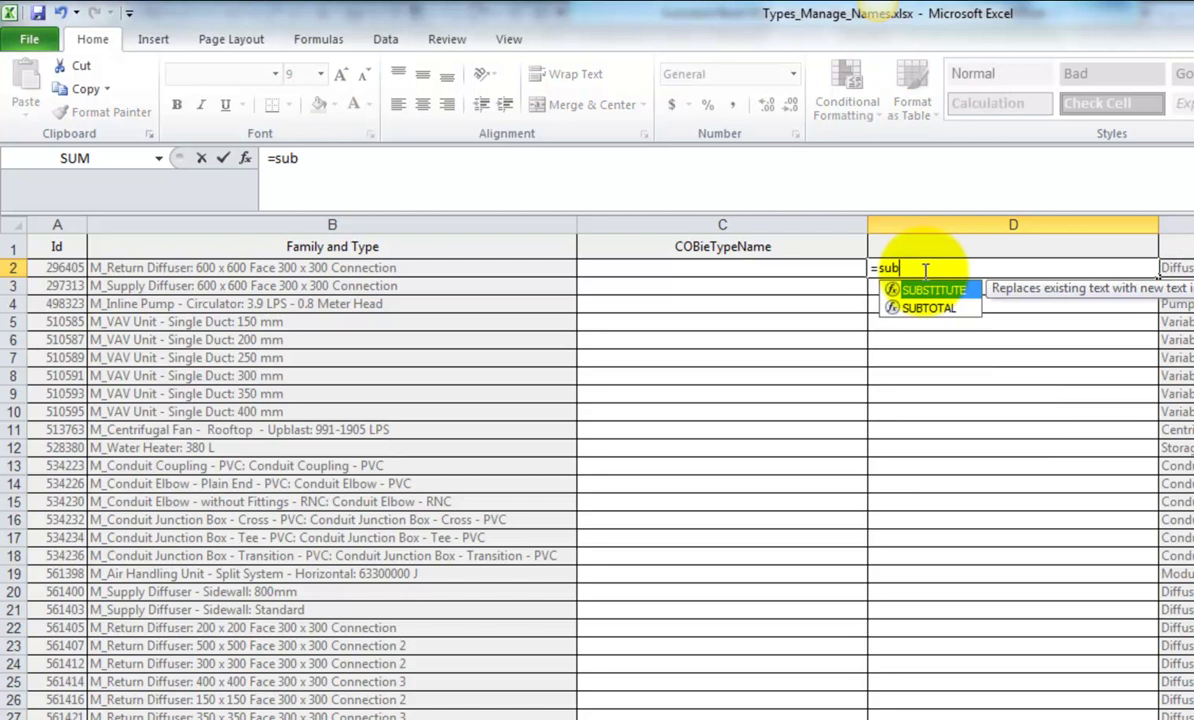
{"action": "double_click", "coordinate": [930, 291]}
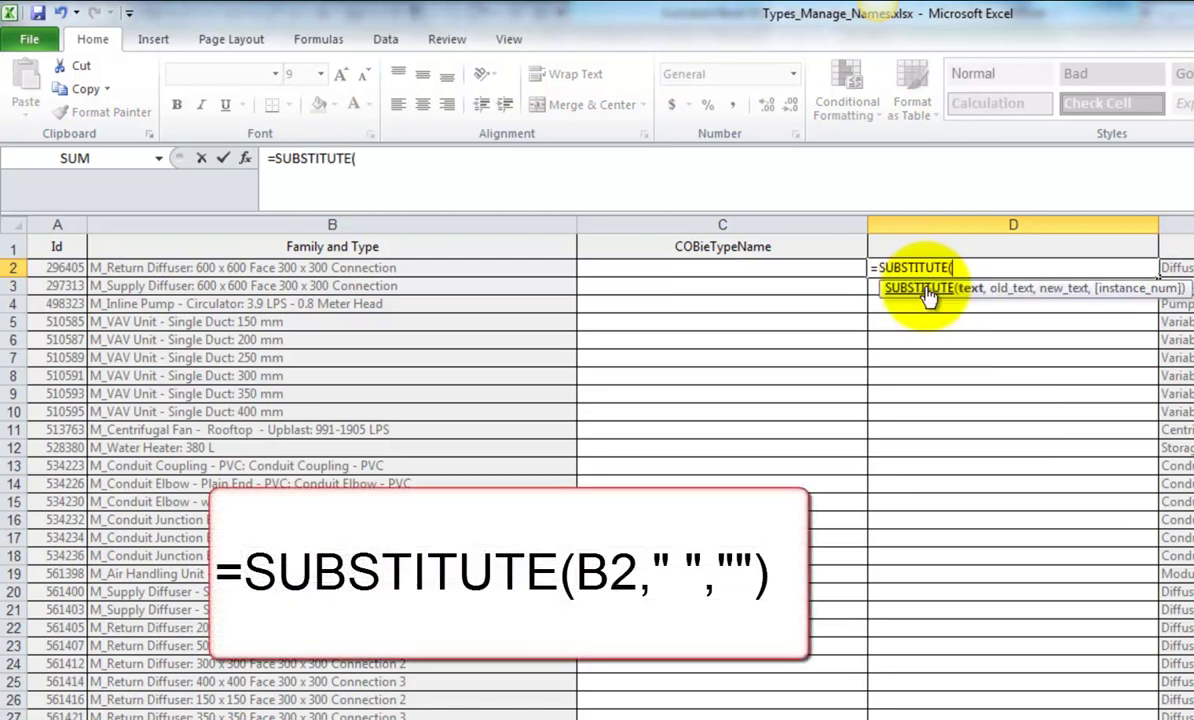
{"action": "left_click", "coordinate": [497, 268]}
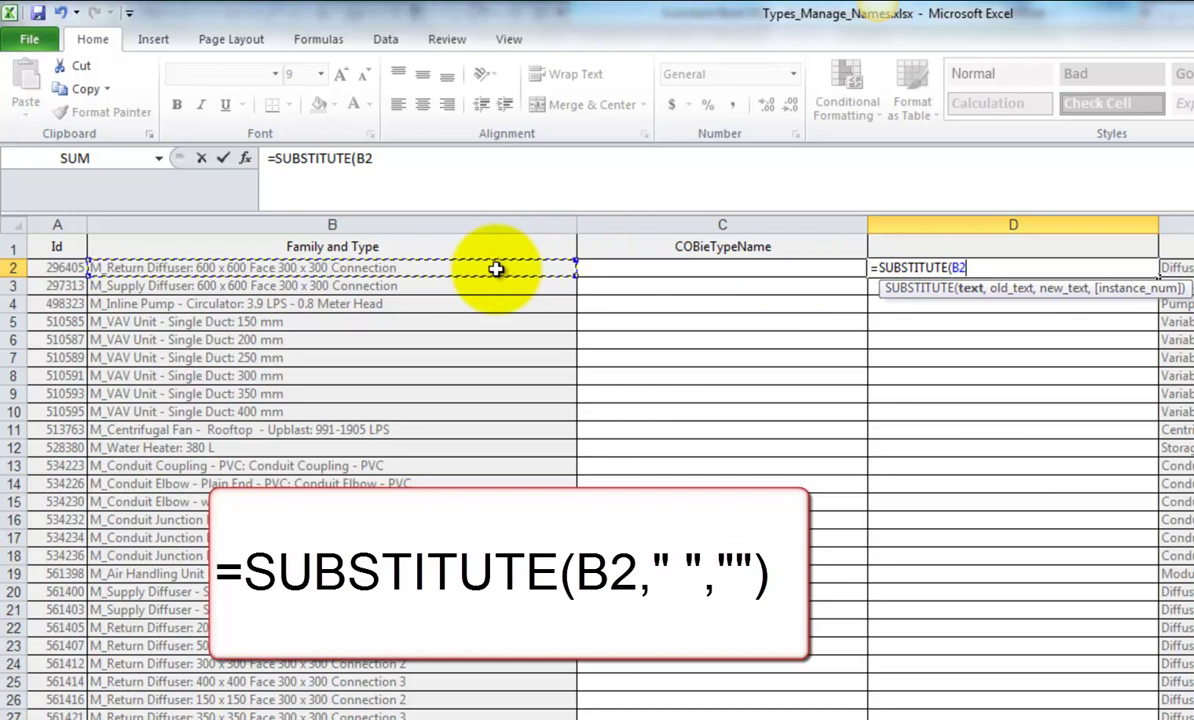
{"action": "type", "text": ","}
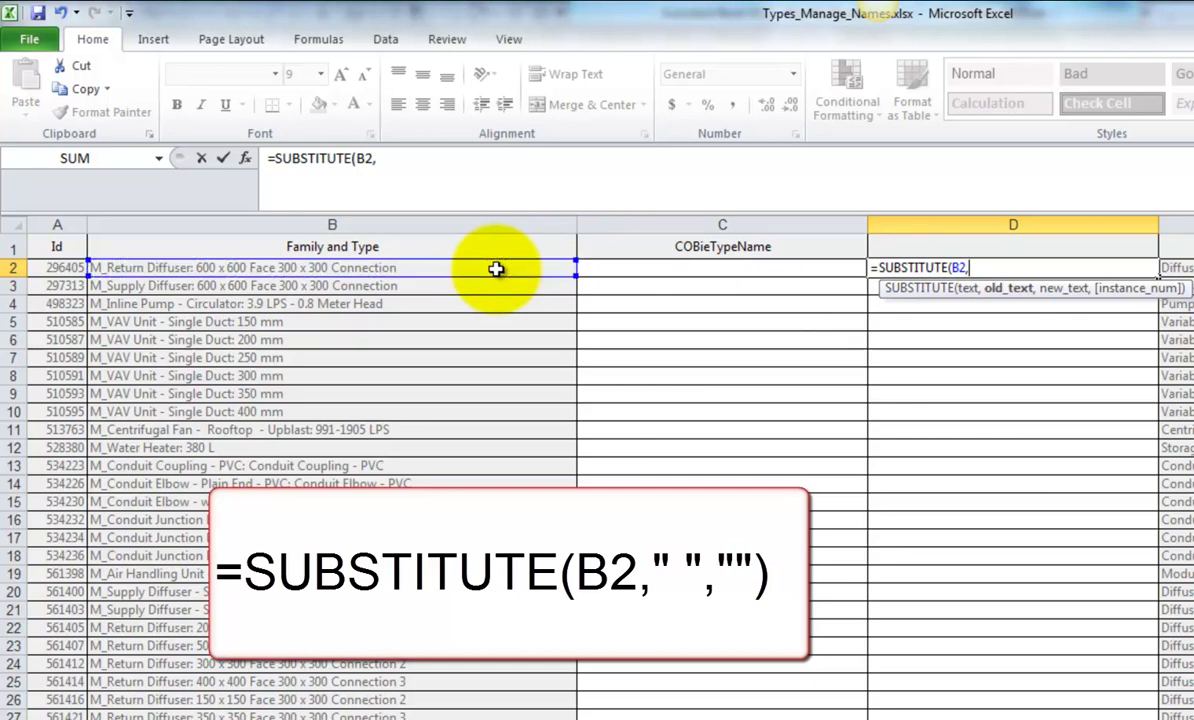
{"action": "type", "text": "\" \""}
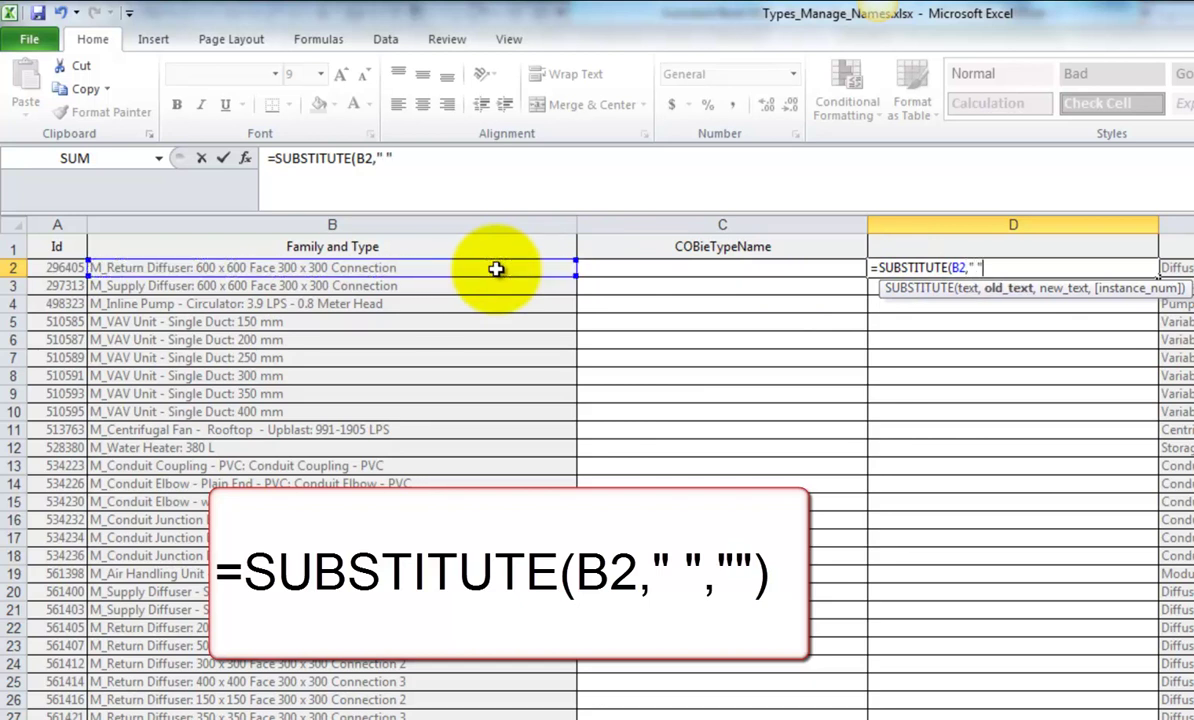
{"action": "type", "text": ",\"\""}
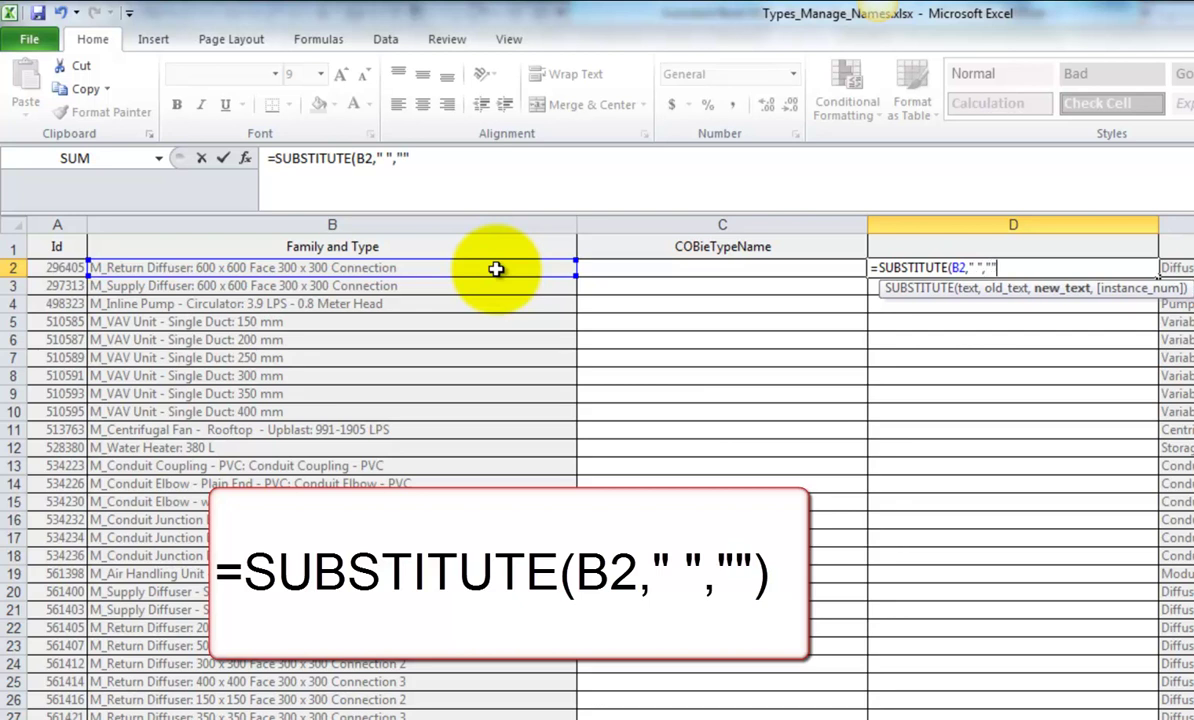
{"action": "type", "text": ")"}
{"action": "key", "text": "Return"}
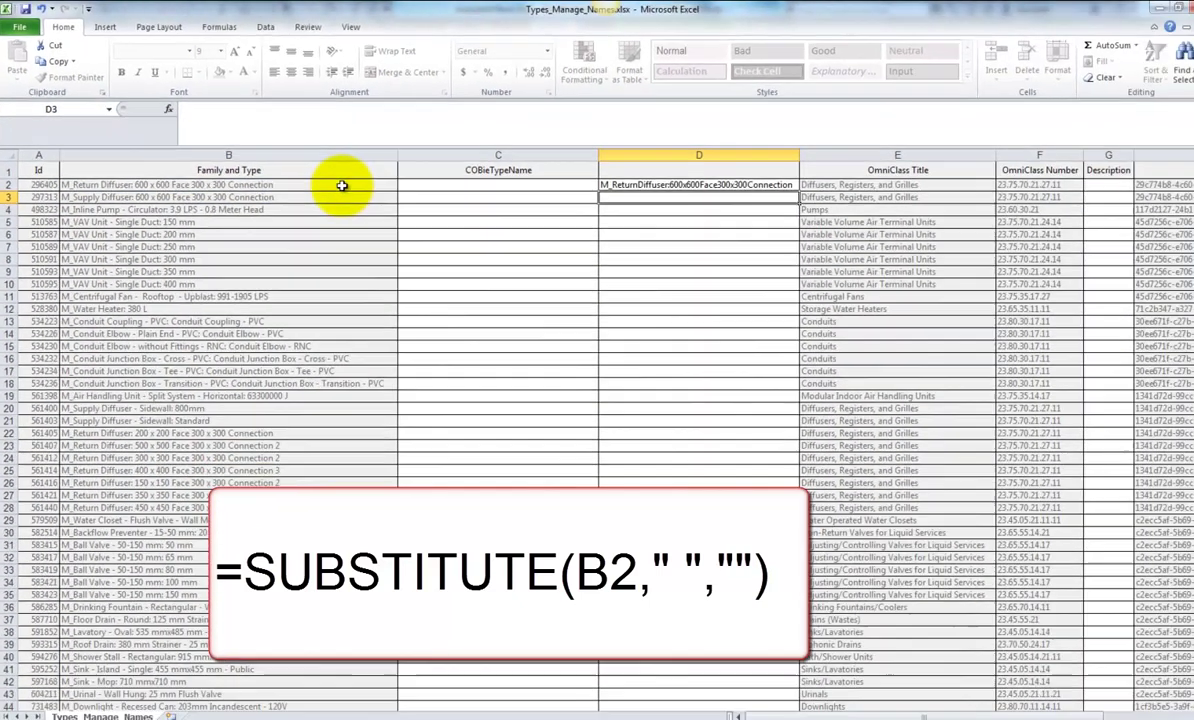
Fill the formula down to row 62 and paste its values into COBieTypeName from C2
{"action": "left_click", "coordinate": [690, 185]}
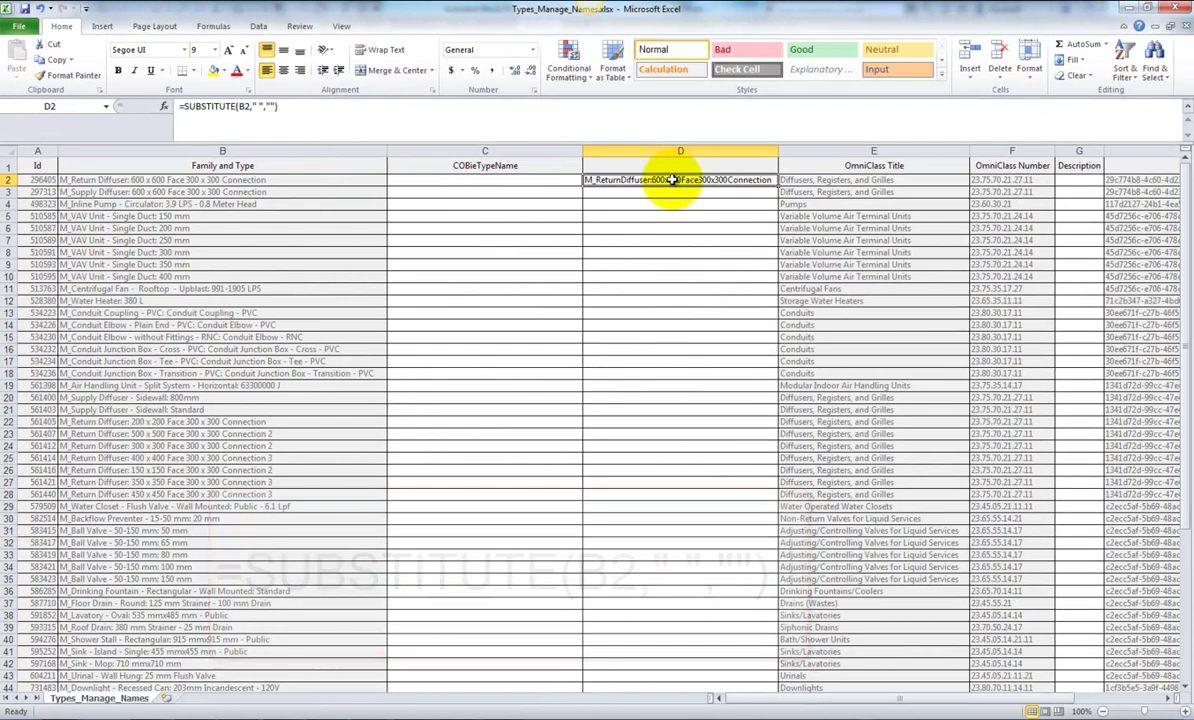
{"action": "left_click_drag", "start_coordinate": [779, 184], "coordinate": [773, 680]}
{"action": "left_click", "coordinate": [71, 60]}
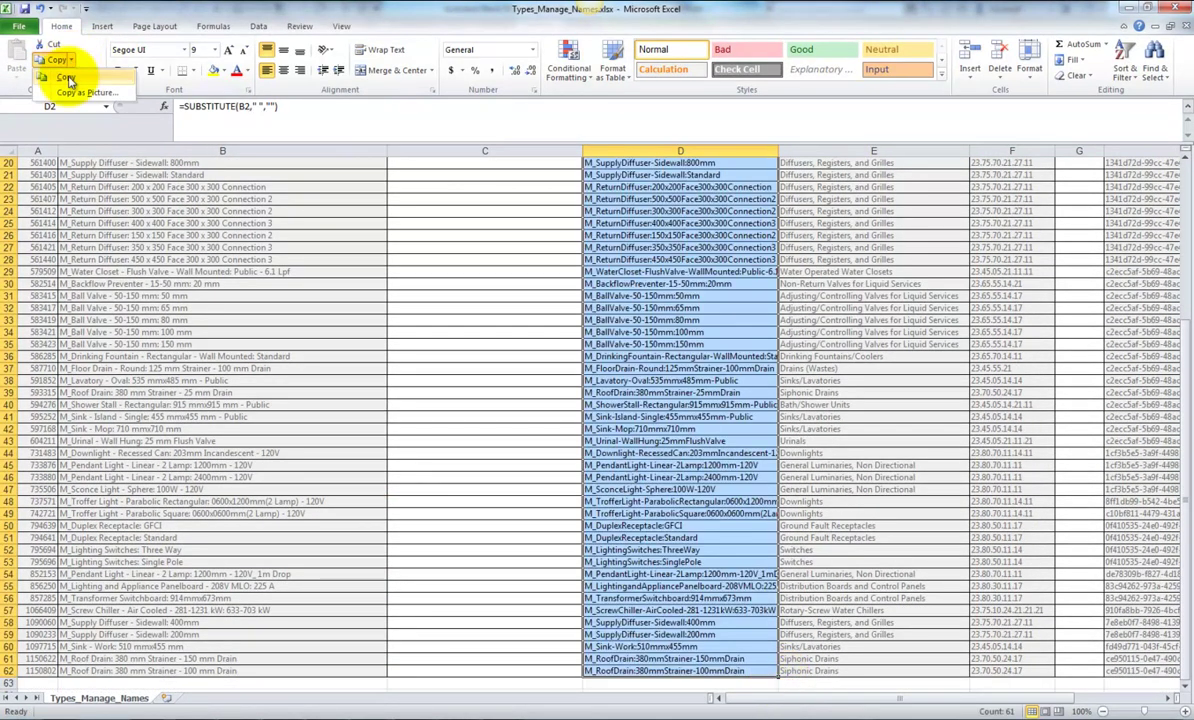
{"action": "left_click", "coordinate": [66, 79]}
{"action": "left_click", "coordinate": [400, 181]}
{"action": "left_click", "coordinate": [16, 80]}
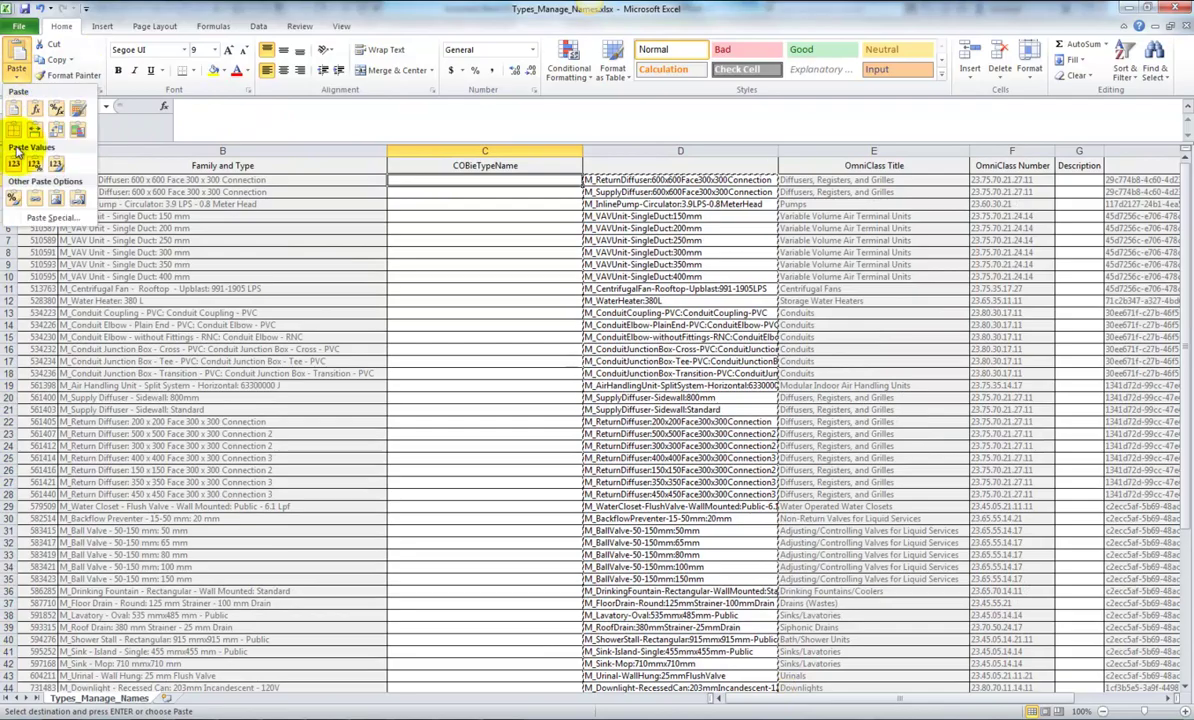
{"action": "left_click", "coordinate": [14, 163]}
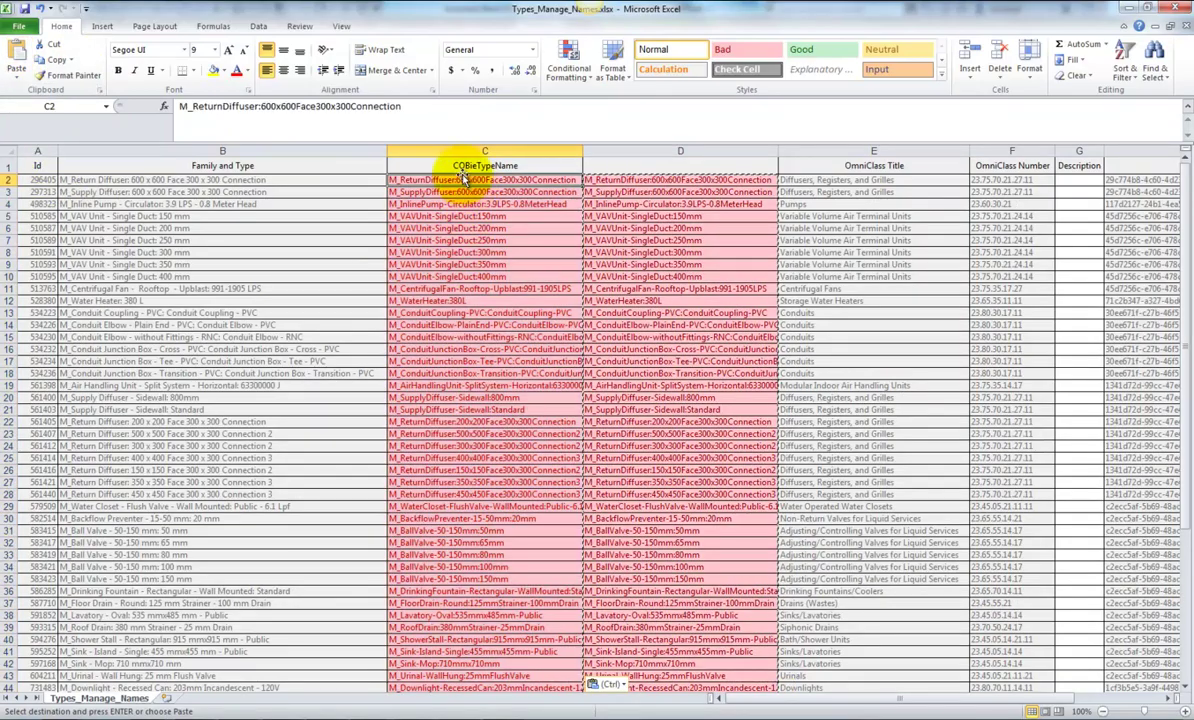
Delete the helper formula column D
{"action": "left_click", "coordinate": [616, 150]}
{"action": "right_click", "coordinate": [618, 151]}
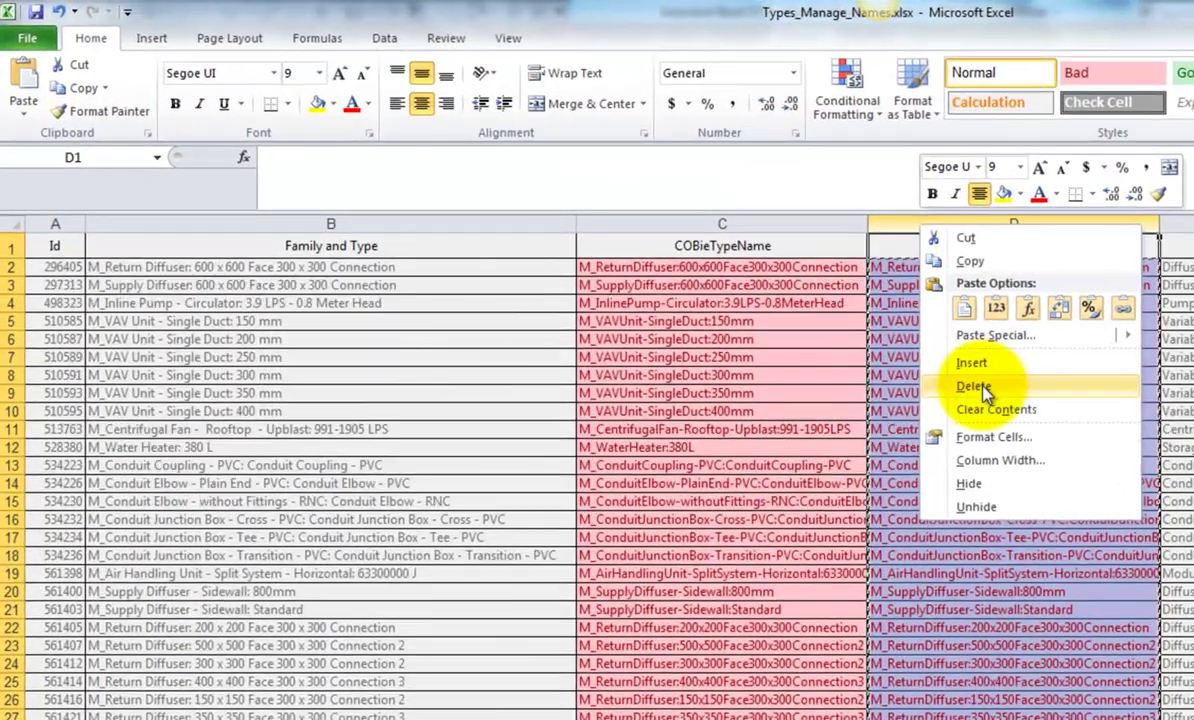
{"action": "left_click", "coordinate": [975, 387]}
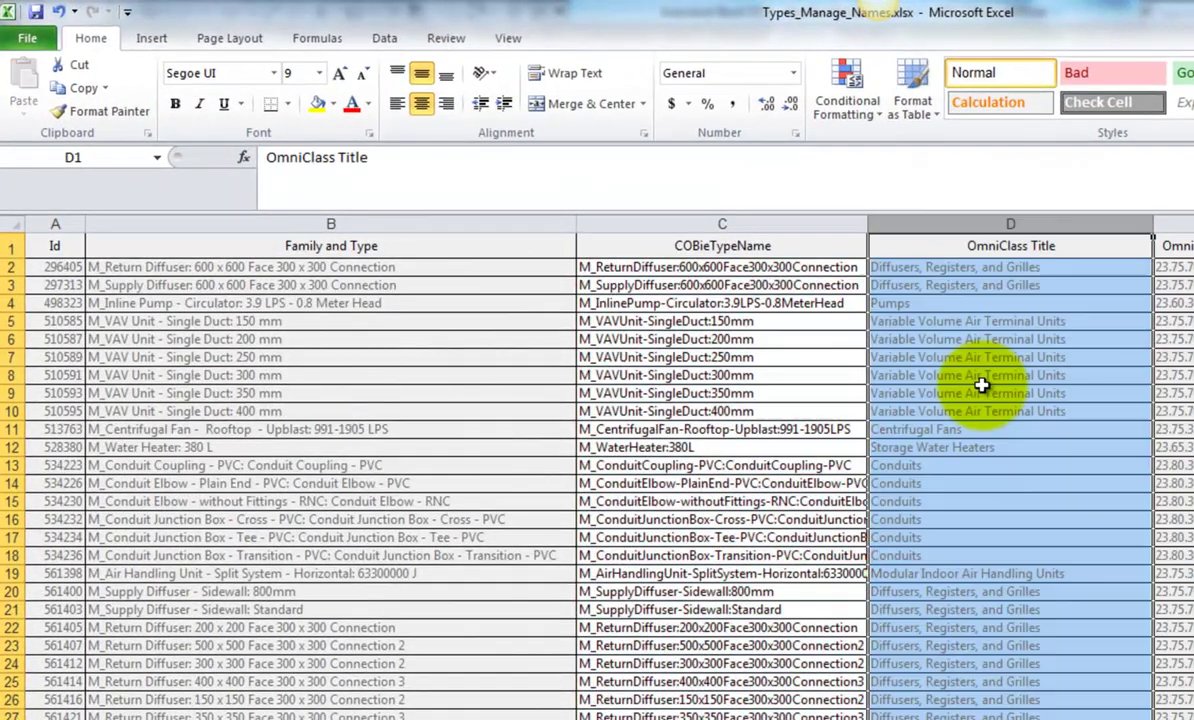
Test-paste C7's value into C6 and undo it, then save and close the workbook
{"action": "left_click", "coordinate": [758, 357]}
{"action": "key", "text": "ctrl+c"}
{"action": "left_click", "coordinate": [758, 339]}
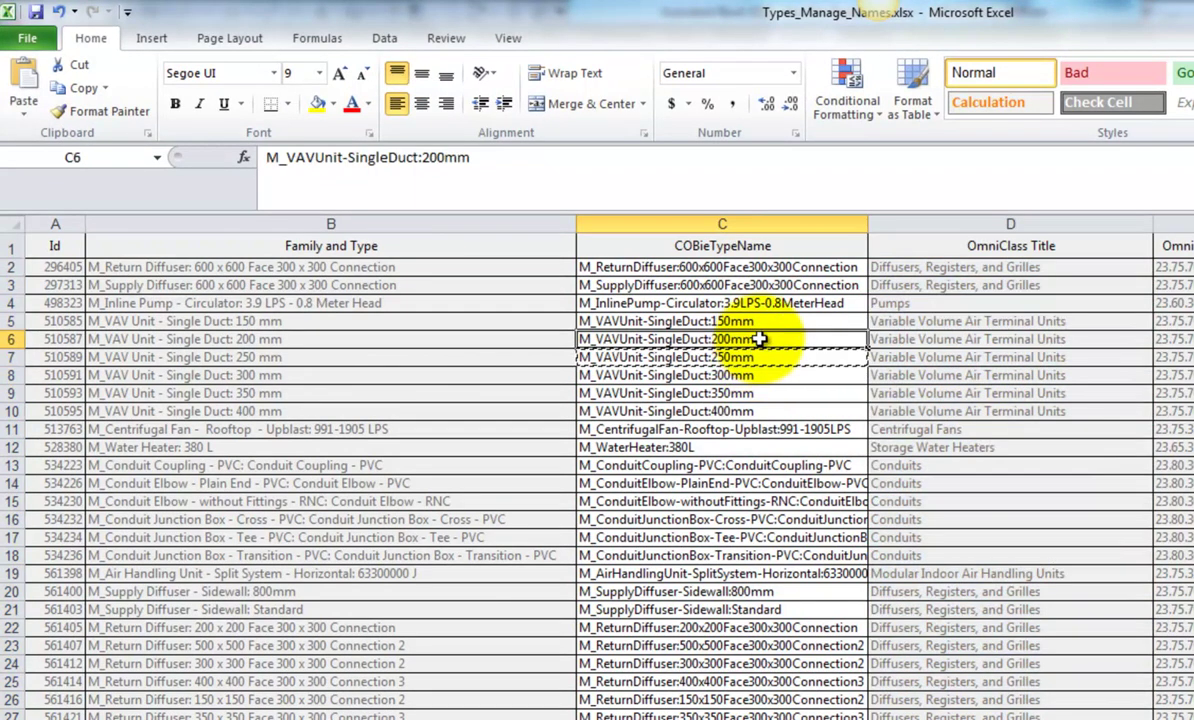
{"action": "key", "text": "ctrl+v"}
{"action": "left_click", "coordinate": [60, 12]}
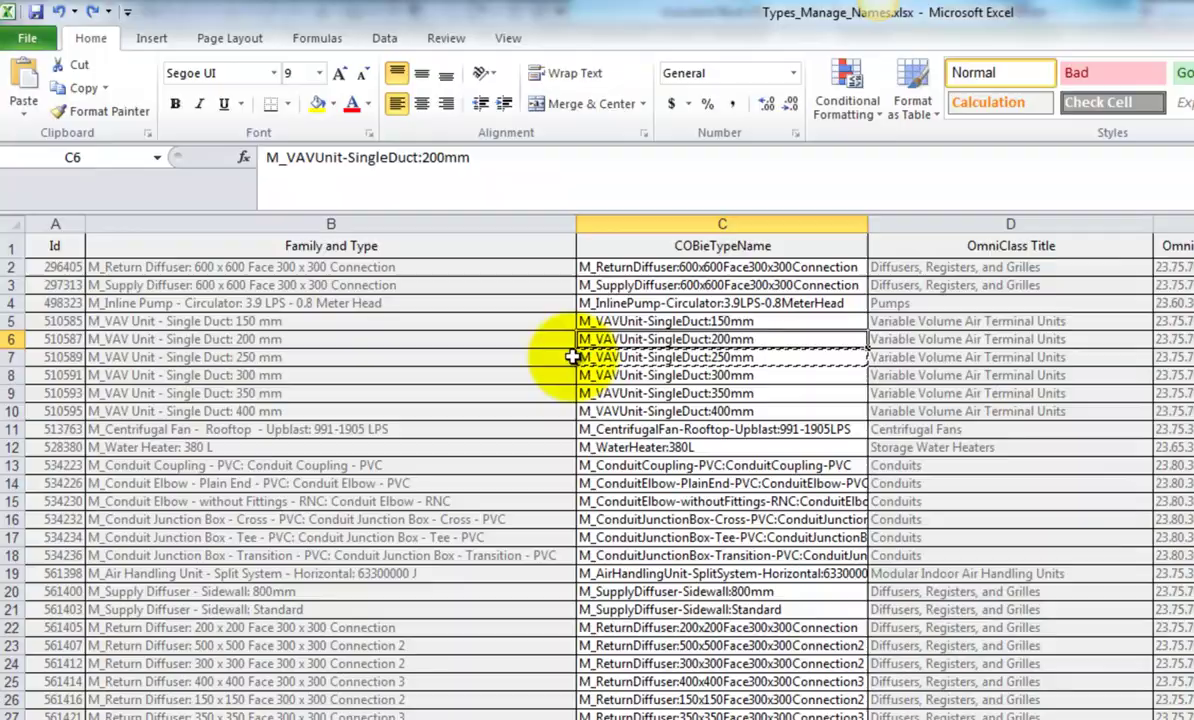
{"action": "left_click", "coordinate": [720, 393]}
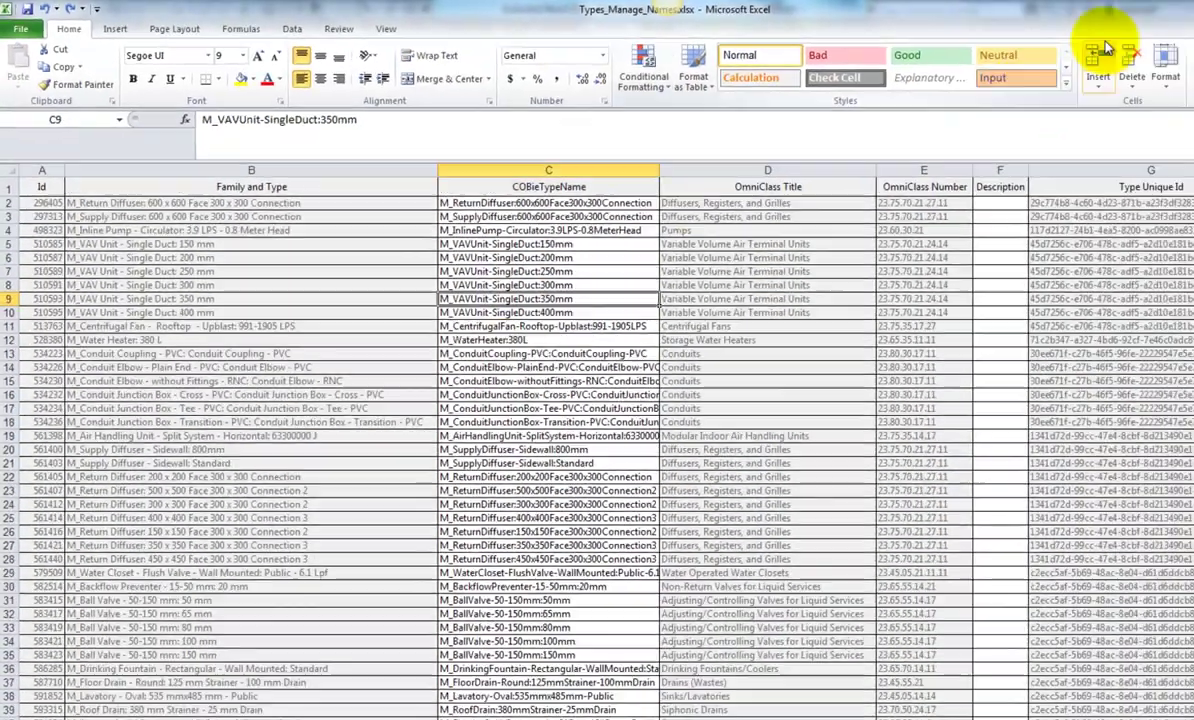
{"action": "key", "text": "alt+F4"}
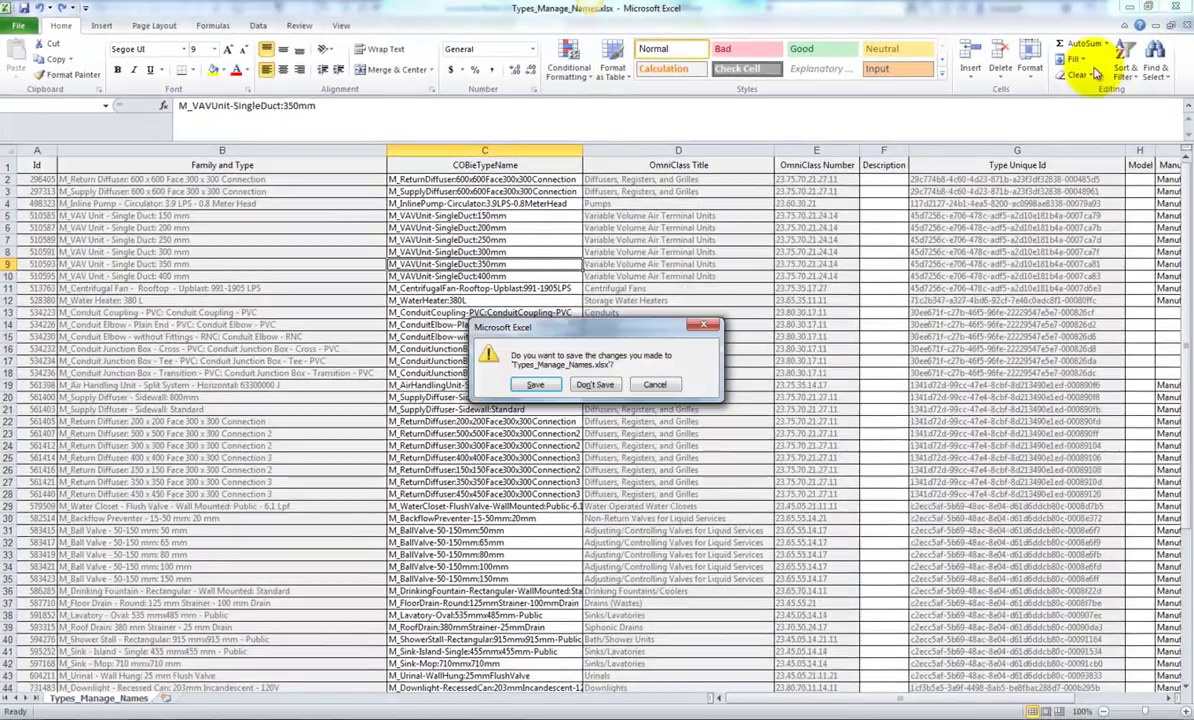
{"action": "left_click", "coordinate": [640, 460]}
Import the Types_Manage_Names.xlsx worksheet through BIMLink and apply the COBieTypeName changes
{"action": "left_click", "coordinate": [560, 297]}
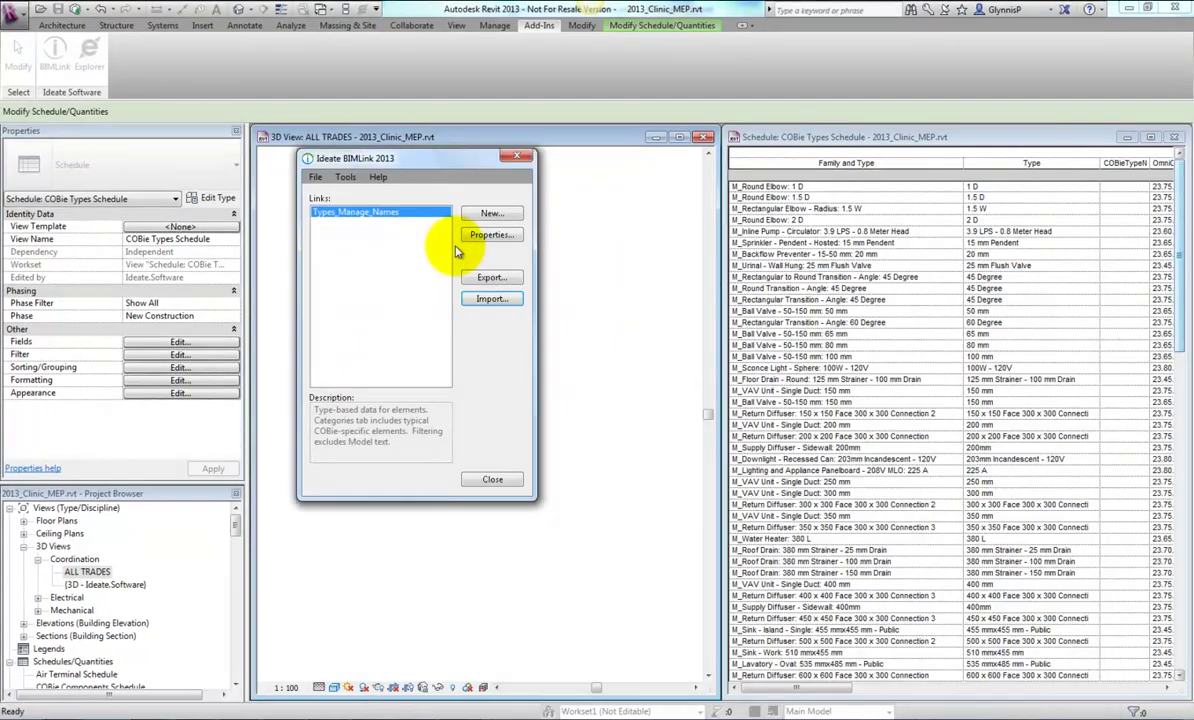
{"action": "left_click", "coordinate": [490, 298]}
{"action": "left_click", "coordinate": [380, 406]}
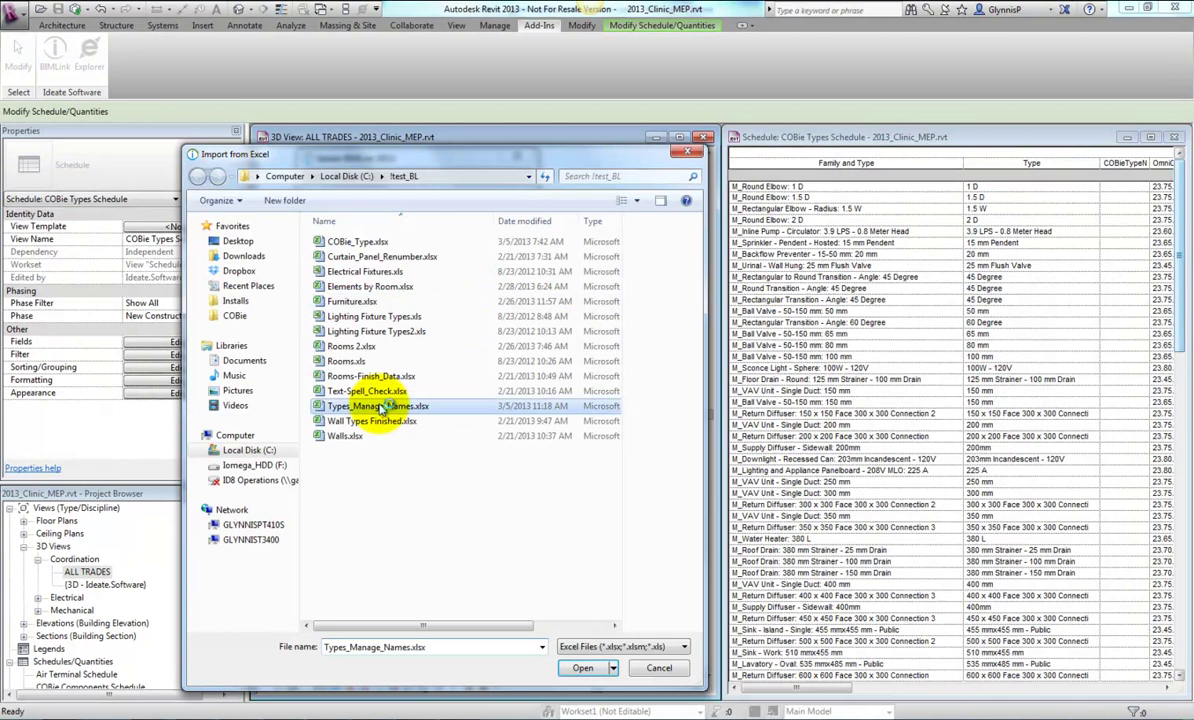
{"action": "left_click", "coordinate": [582, 668]}
{"action": "left_click", "coordinate": [416, 285]}
{"action": "left_click", "coordinate": [432, 411]}
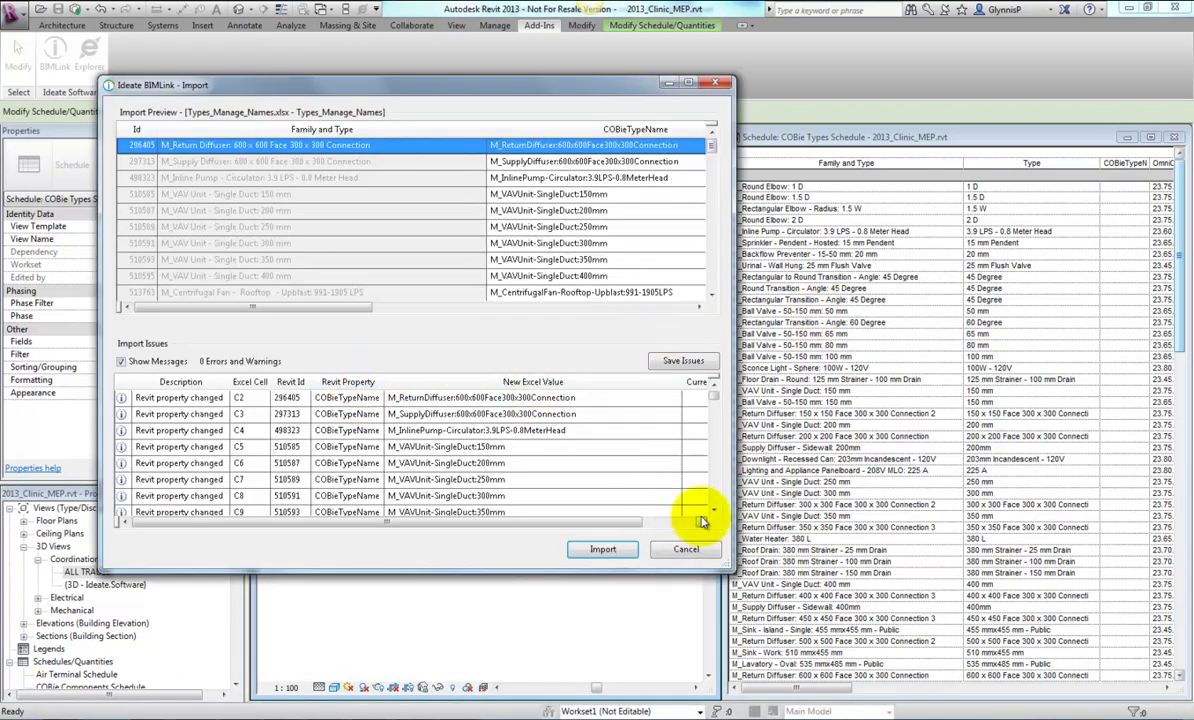
{"action": "scroll", "coordinate": [690, 490], "scroll_direction": "down", "scroll_amount": 2}
{"action": "left_click_drag", "start_coordinate": [732, 569], "coordinate": [862, 605]}
{"action": "left_click", "coordinate": [795, 596]}
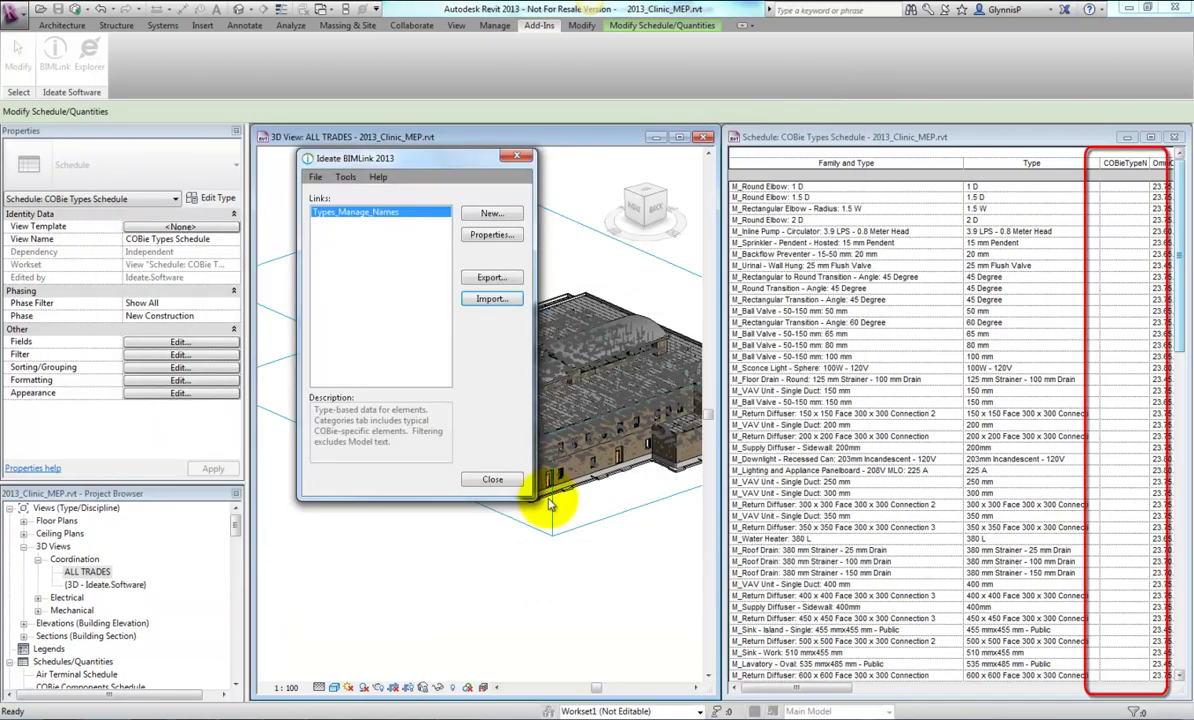
Close BIMLink and narrow the Type column so the full COBieTypeName values show
{"action": "left_click", "coordinate": [494, 480]}
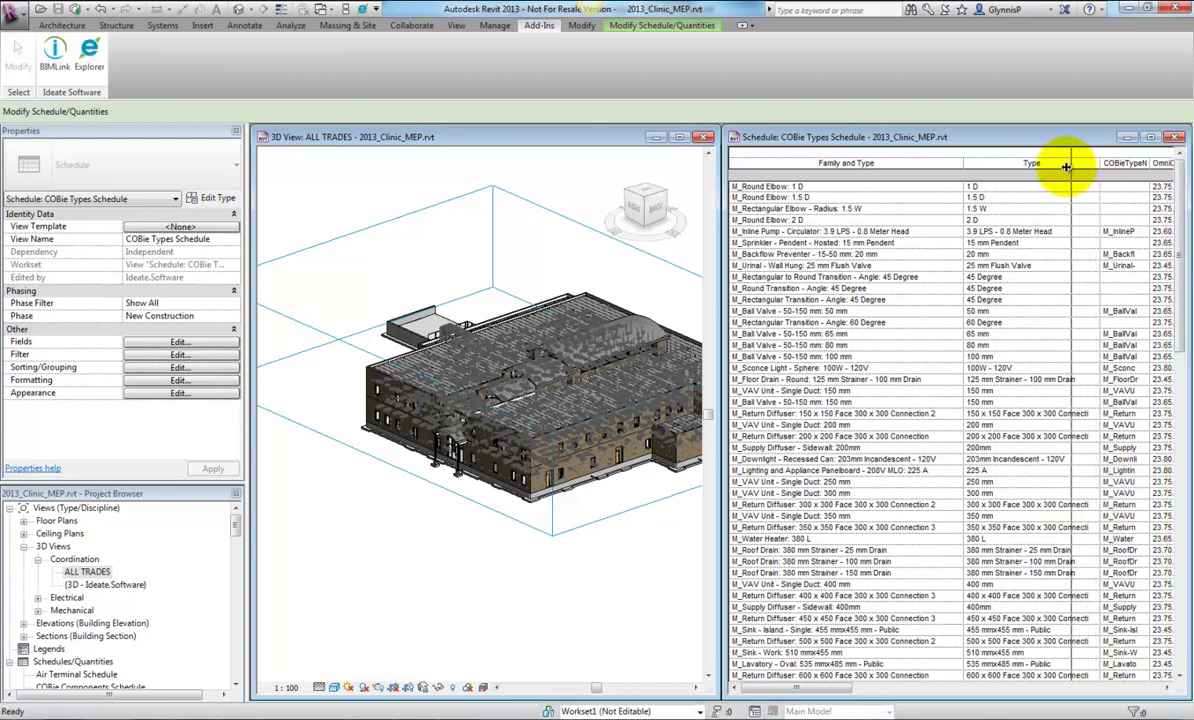
{"action": "left_click_drag", "start_coordinate": [1031, 176], "coordinate": [1166, 165]}
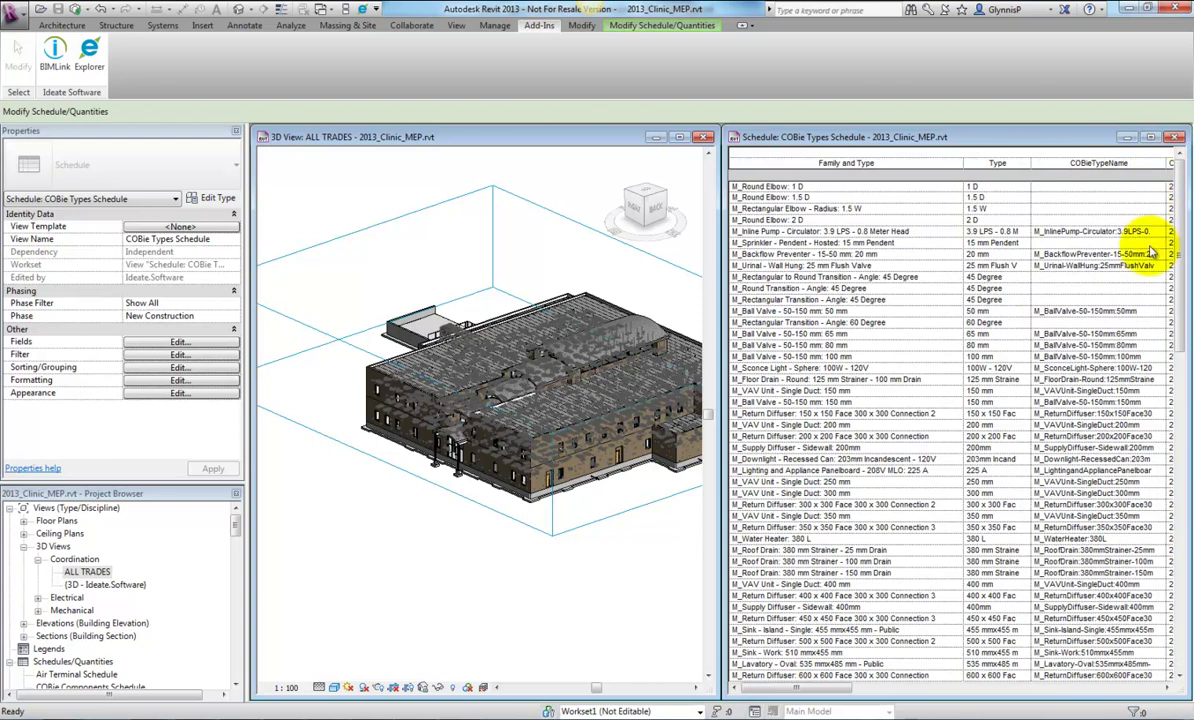